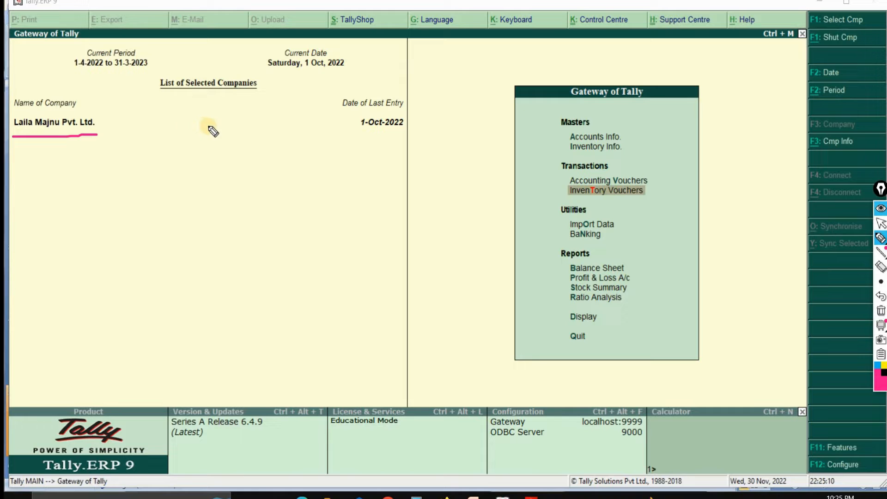
Step: Shut the open company Laila Majnu Pvt. Ltd
{"action": "left_click_drag", "start_coordinate": [99, 140], "coordinate": [118, 125]}
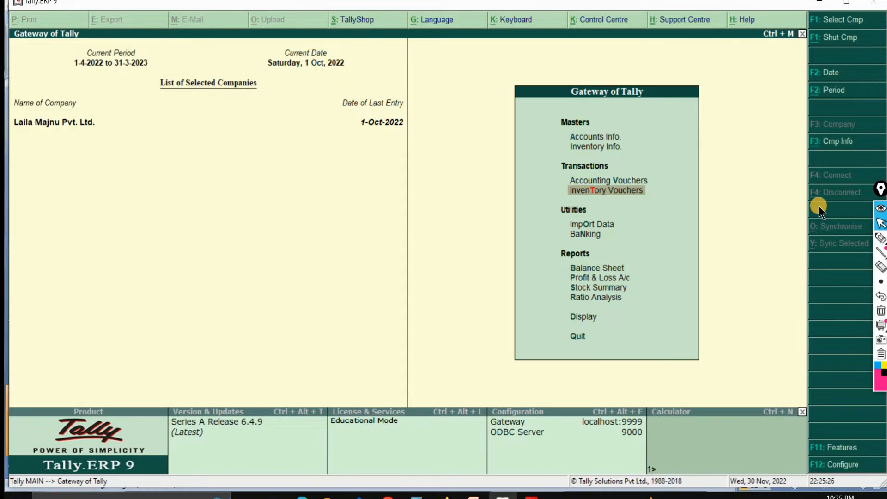
{"action": "key", "text": "alt+F3"}
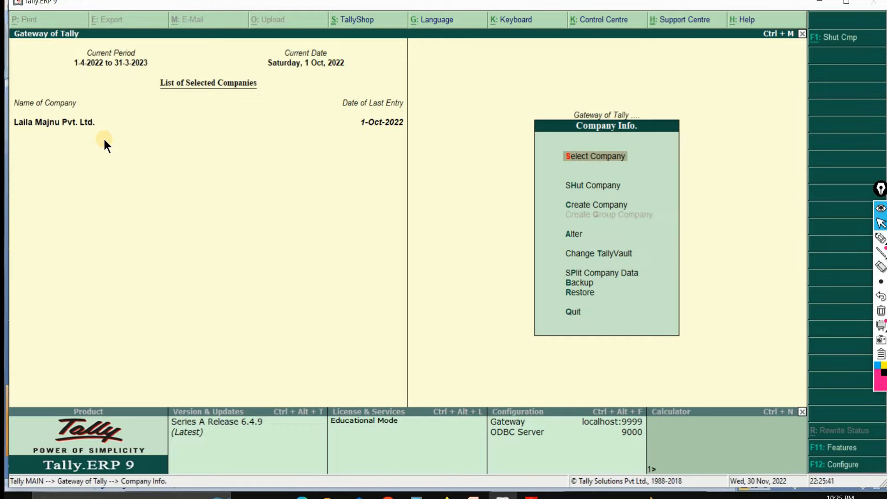
{"action": "key", "text": "Down"}
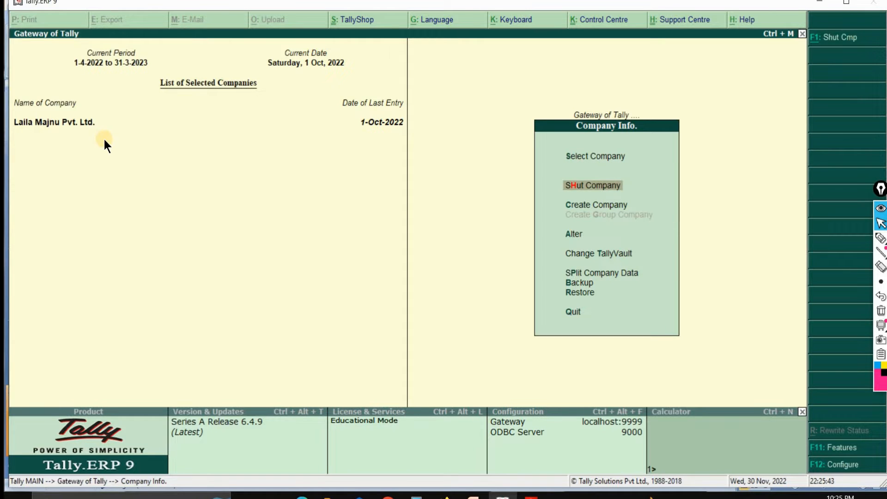
{"action": "key", "text": "Return"}
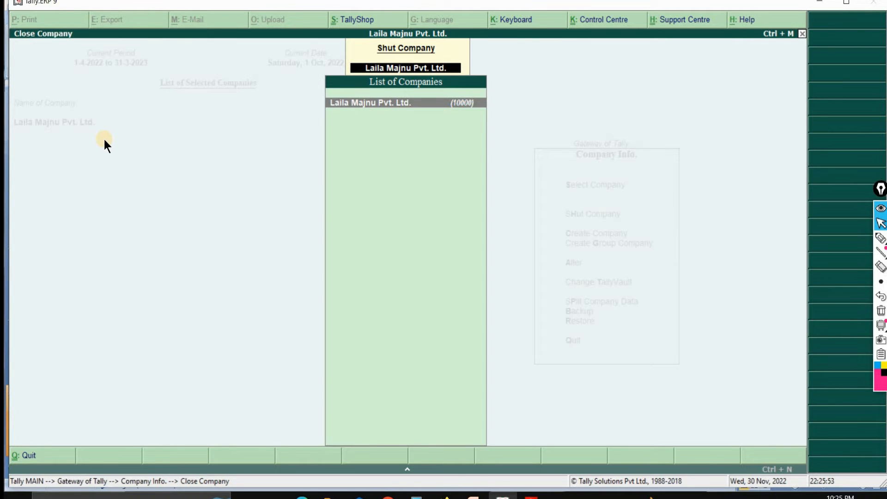
{"action": "key", "text": "Return"}
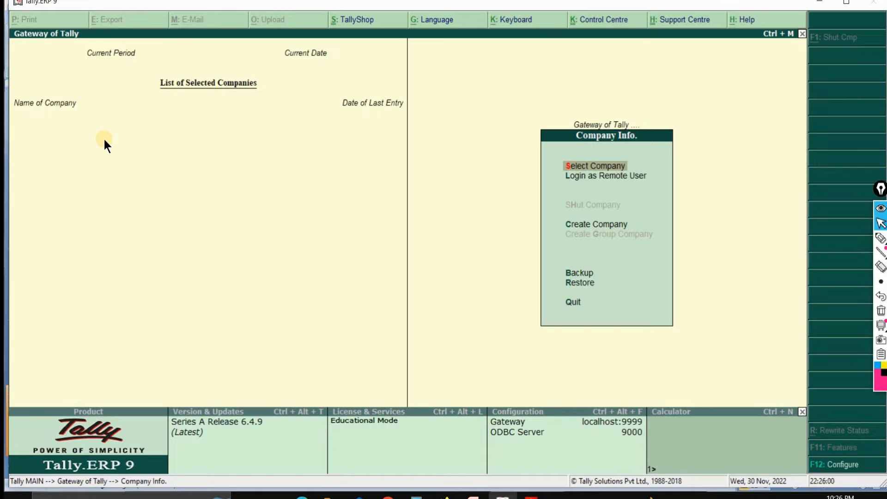
Step: Start creating a company named "Jio Pvt Ltv." with the mailing name "Jio"
{"action": "key", "text": "Down"}
{"action": "key", "text": "Down"}
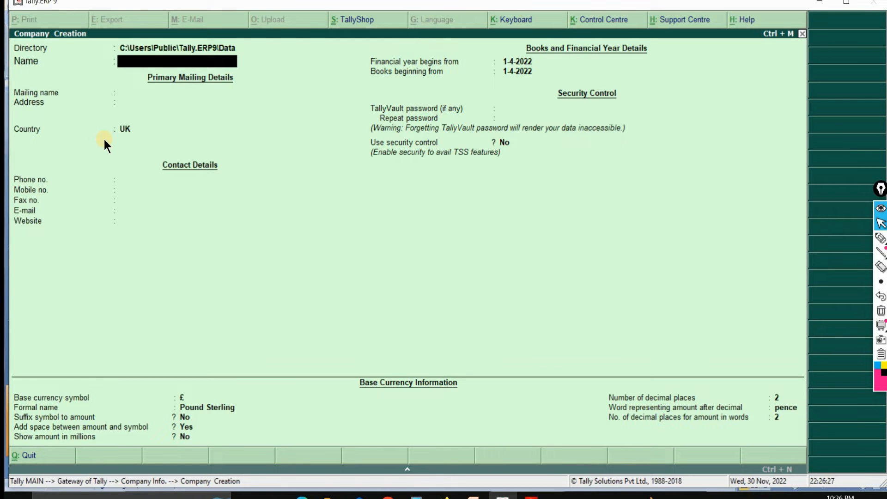
{"action": "type", "text": "Jio Pvt Ltv."}
{"action": "key", "text": "Return"}
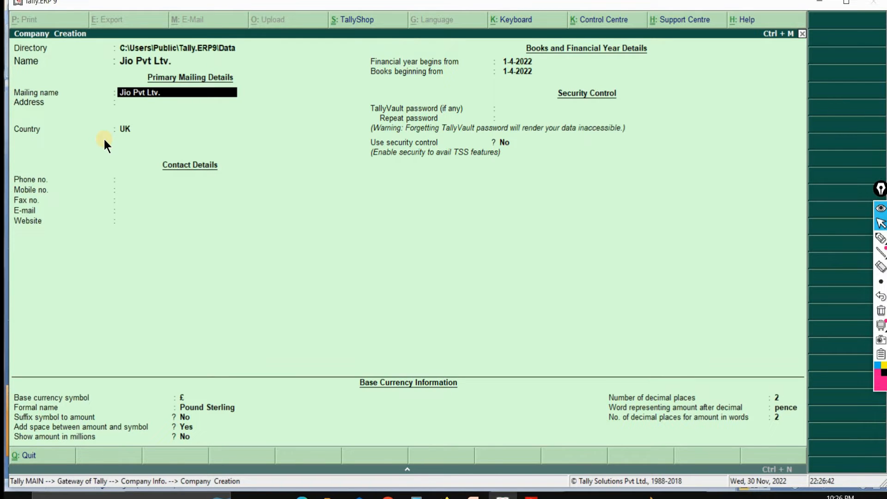
{"action": "type", "text": "Jio"}
{"action": "key", "text": "Return"}
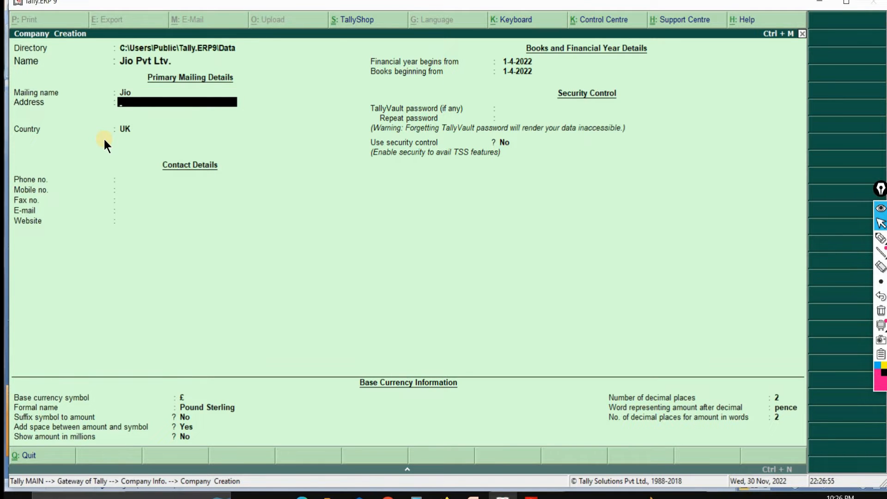
Step: Fill in the company's address and pincode, with India as the country and Maharashtra as the state
{"action": "type", "text": "Mumbai"}
{"action": "key", "text": "Return"}
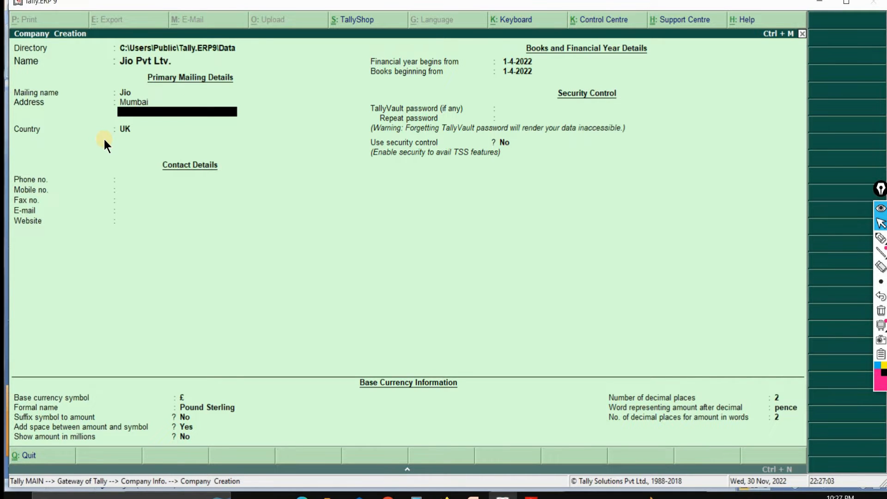
{"action": "key", "text": "Return"}
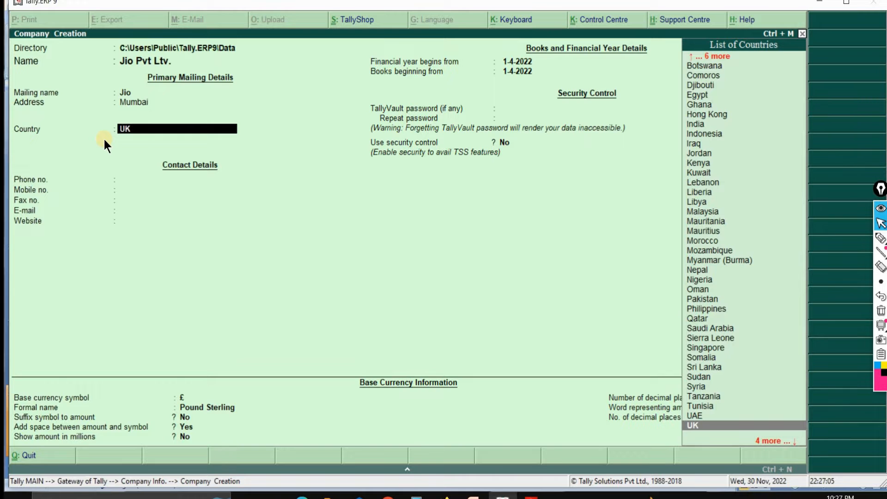
{"action": "type", "text": "I"}
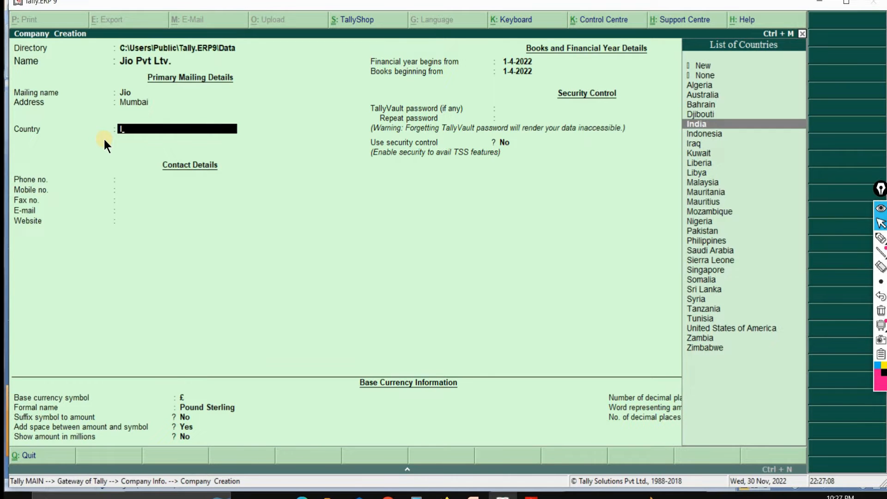
{"action": "key", "text": "Return"}
{"action": "type", "text": "M"}
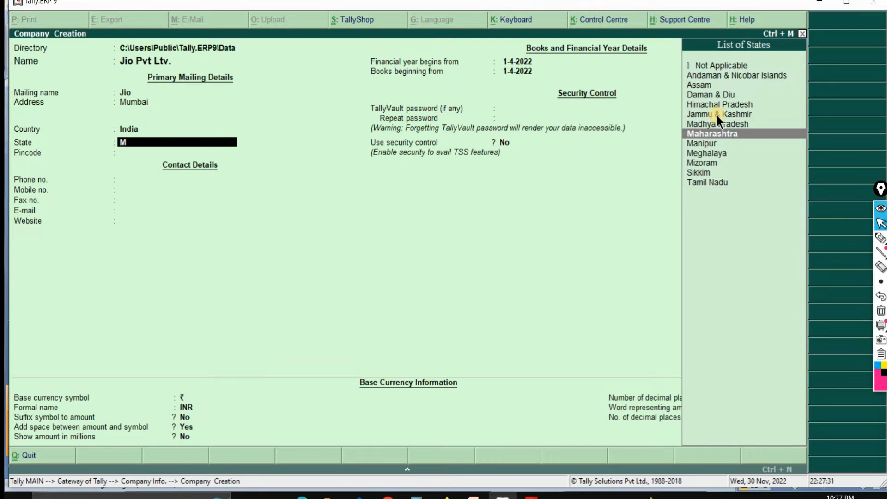
{"action": "key", "text": "Return"}
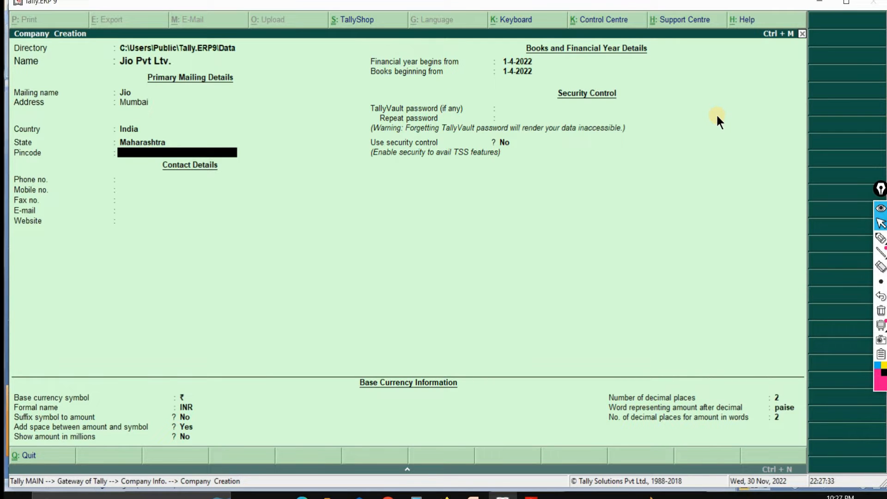
{"action": "type", "text": "852369"}
{"action": "key", "text": "Return"}
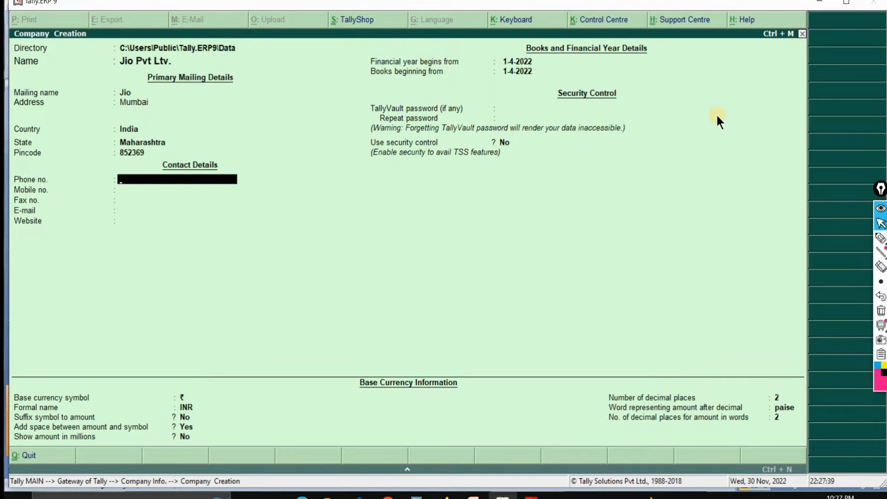
Step: Enter the company's phone number and mobile number in the contact details
{"action": "key", "text": "Return"}
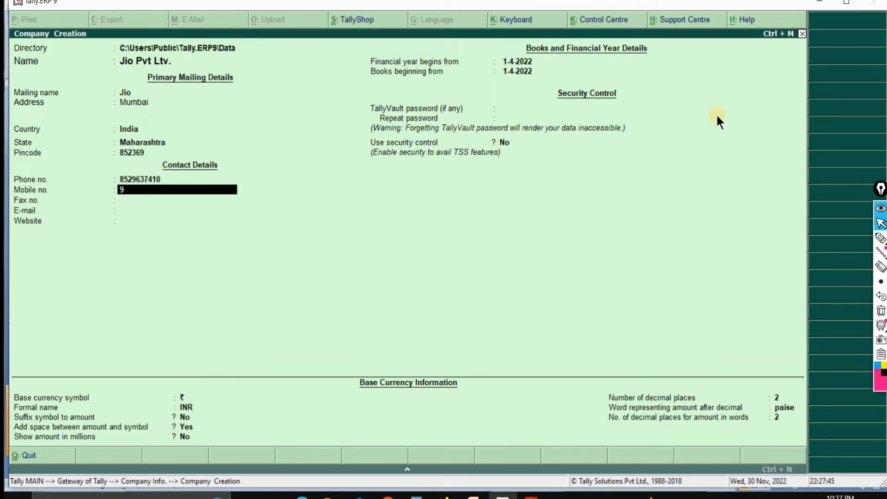
{"action": "key", "text": "Return"}
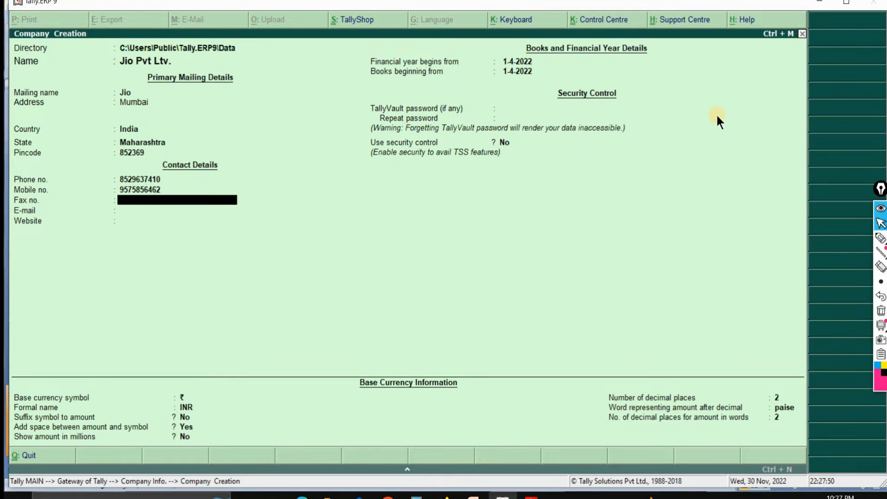
{"action": "type", "text": "Oierfhapg[Oidfoh"}
{"action": "key", "text": "Return"}
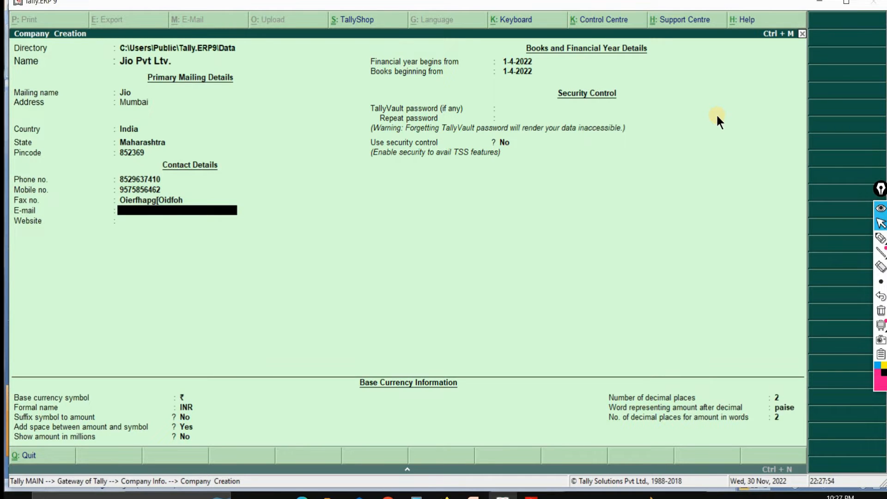
{"action": "type", "text": "dfhahperhf"}
{"action": "key", "text": "Return"}
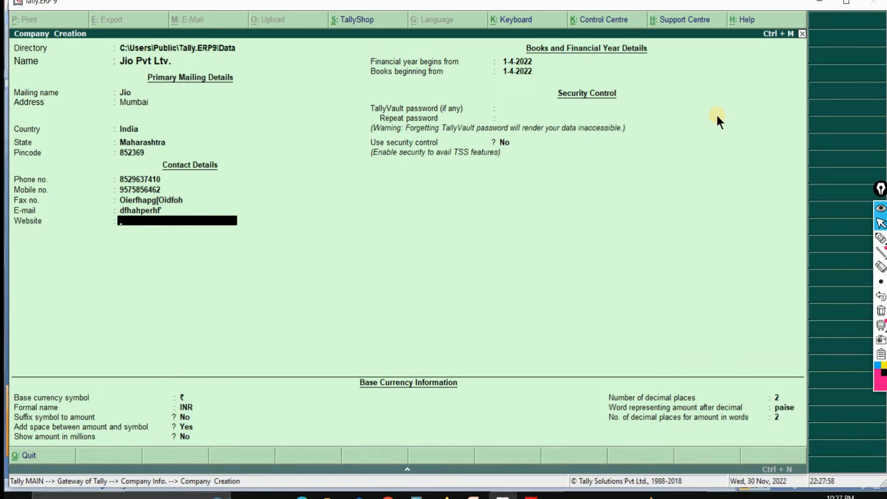
{"action": "type", "text": "www.jio.com"}
{"action": "key", "text": "Return"}
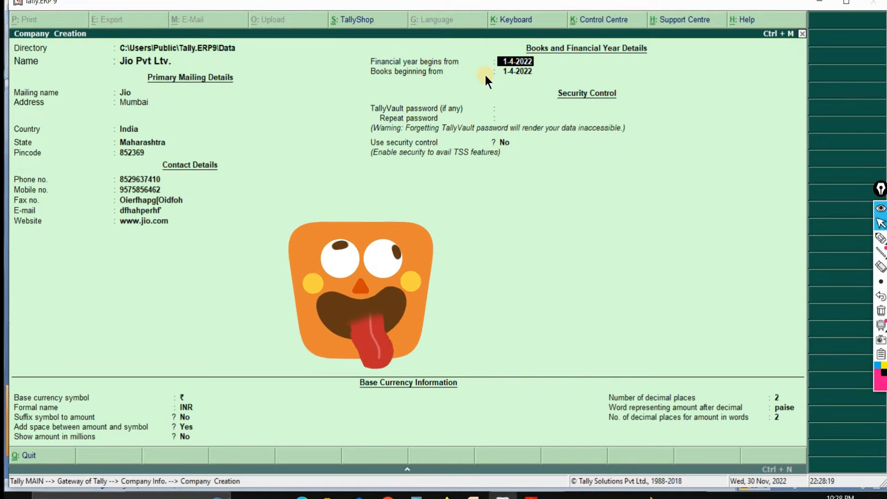
Step: Accept 1-4-2022 as the financial year and books start, leaving the TallyVault password blank and security control at No
{"action": "key", "text": "Return"}
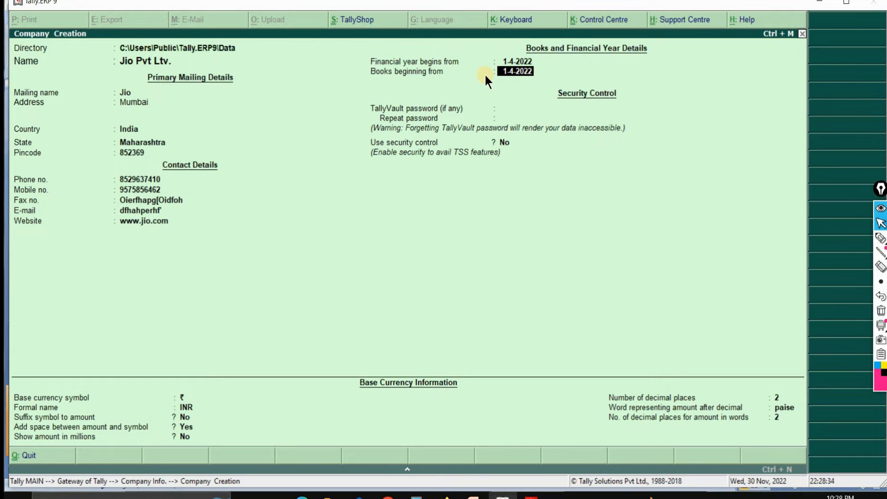
{"action": "key", "text": "Return"}
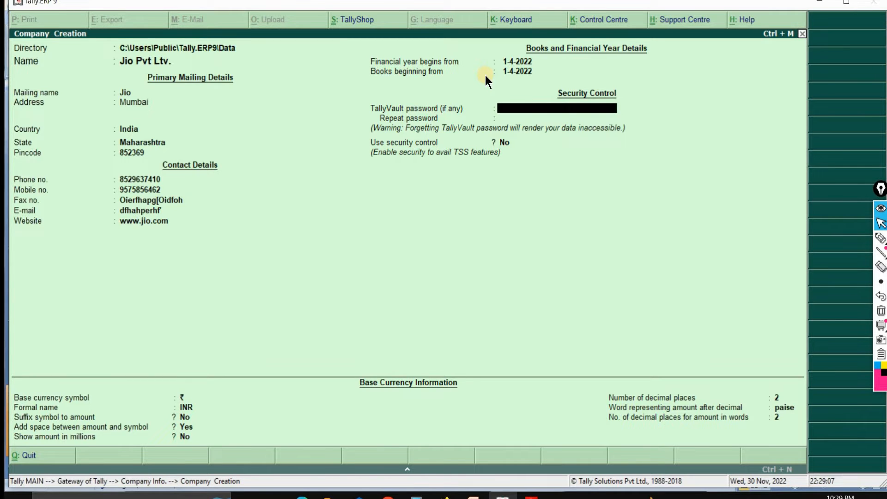
{"action": "key", "text": "Return"}
{"action": "key", "text": "Return"}
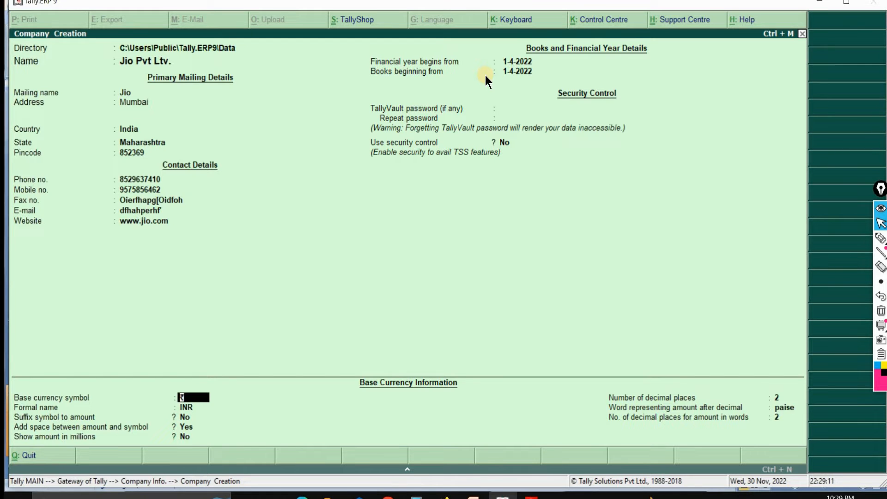
Step: Accept the default base currency details with symbol ₹ and formal name INR, and save the new company
{"action": "key", "text": "Return"}
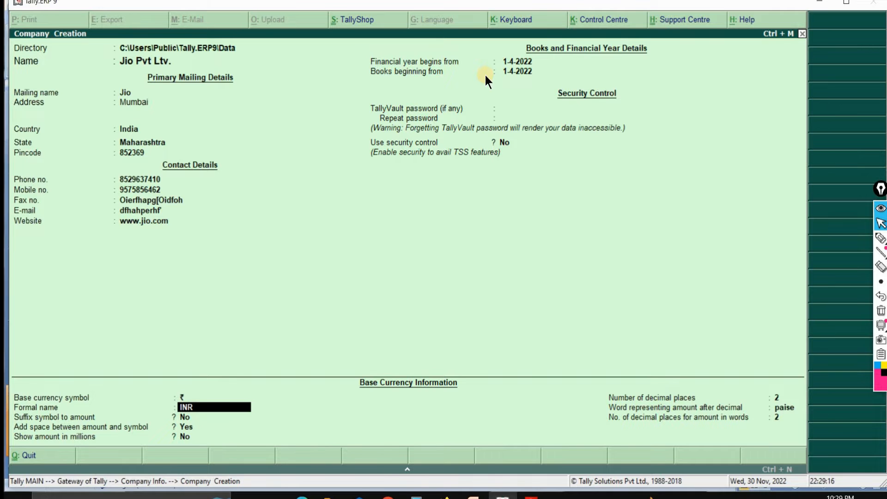
{"action": "key", "text": "Return"}
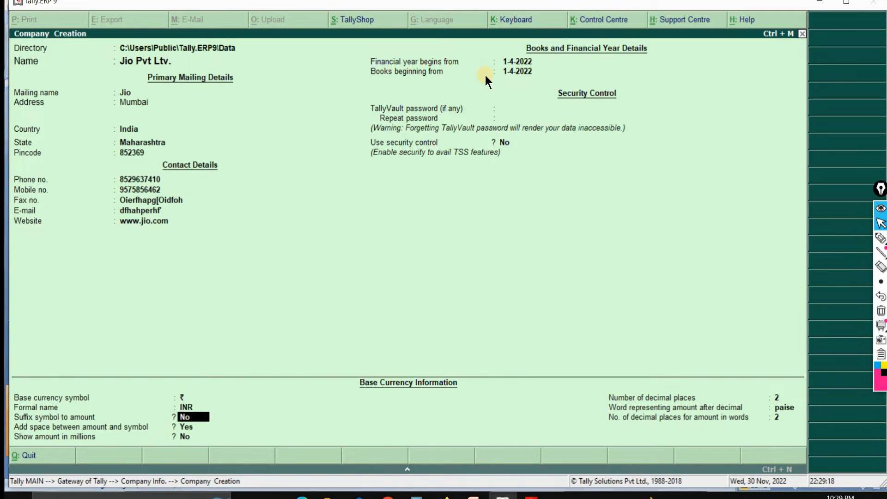
{"action": "key", "text": "Return"}
{"action": "key", "text": "Return"}
{"action": "key", "text": "Return"}
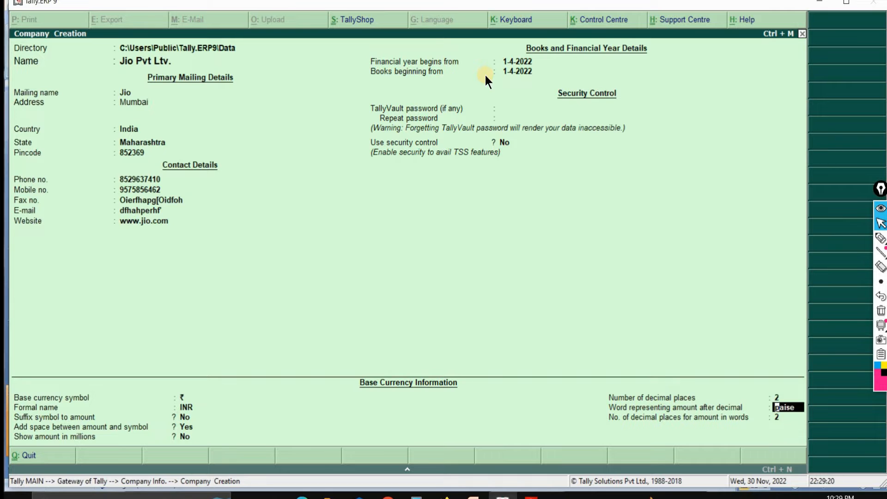
{"action": "key", "text": "Return"}
{"action": "key", "text": "Return"}
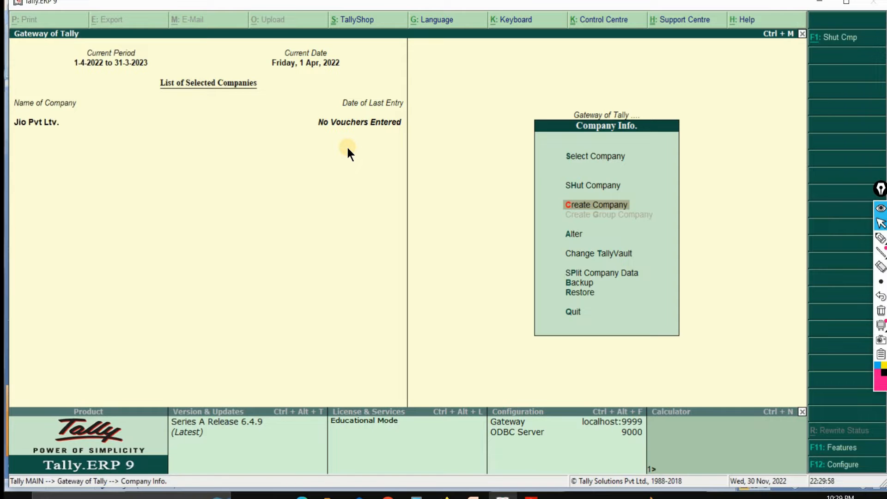
Step: Switch to the exercise PDF in Adobe Reader to read question 1, and return to the Gateway of Tally main menu
{"action": "key", "text": "alt+Tab"}
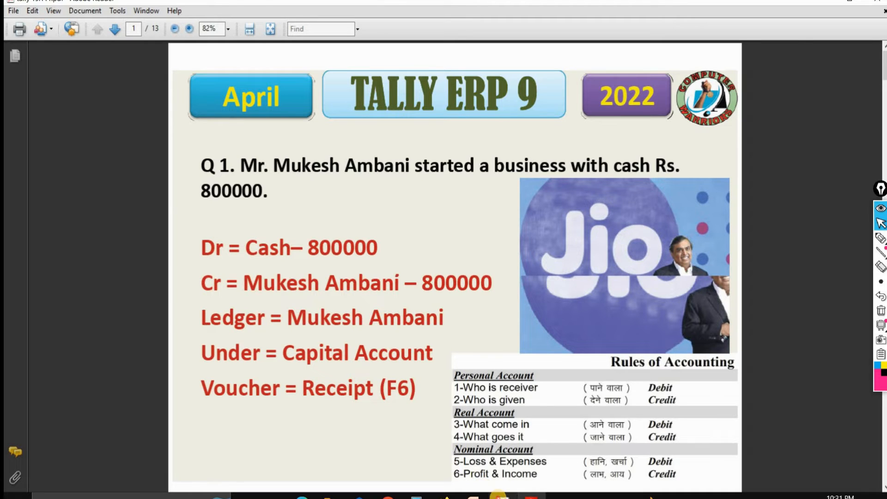
{"action": "left_click", "coordinate": [502, 496]}
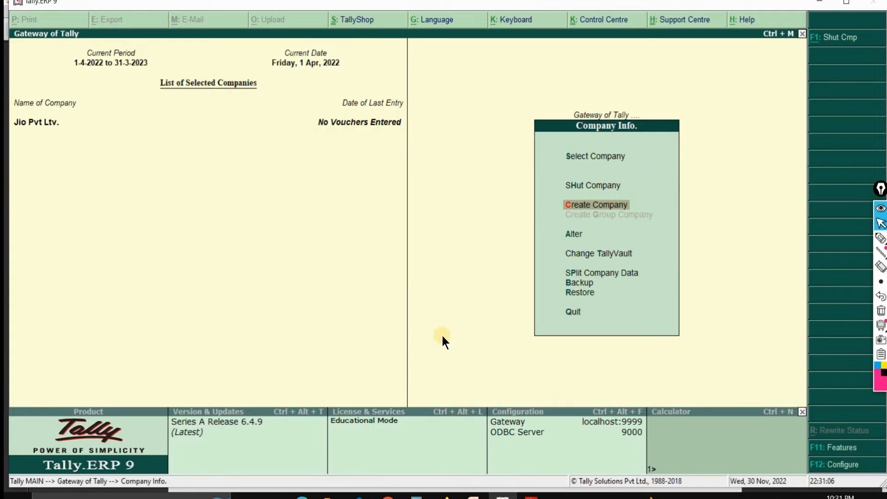
{"action": "key", "text": "Escape"}
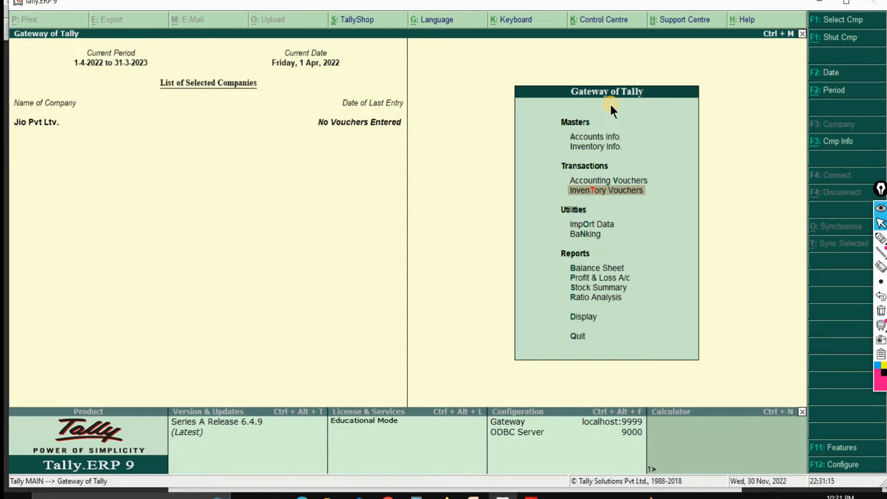
Step: Open accounting voucher creation for the new company and change the voucher type to Receipt
{"action": "key", "text": "Up"}
{"action": "key", "text": "Down"}
{"action": "key", "text": "Up"}
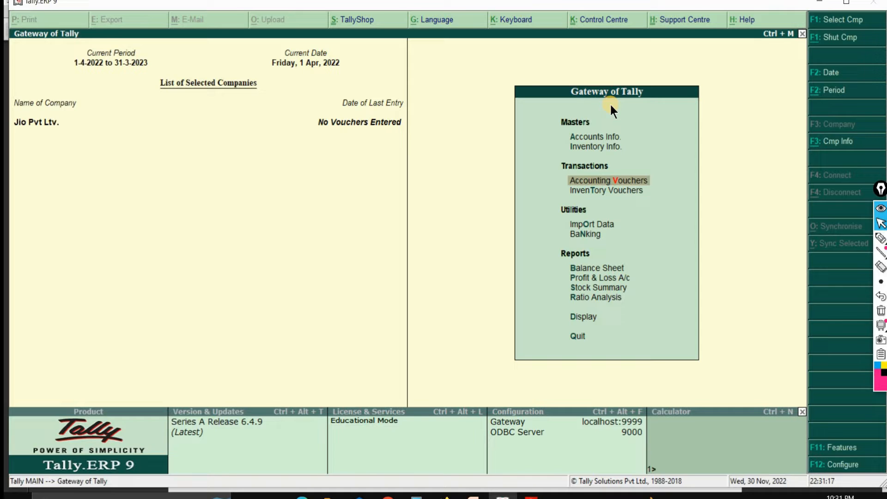
{"action": "key", "text": "Down"}
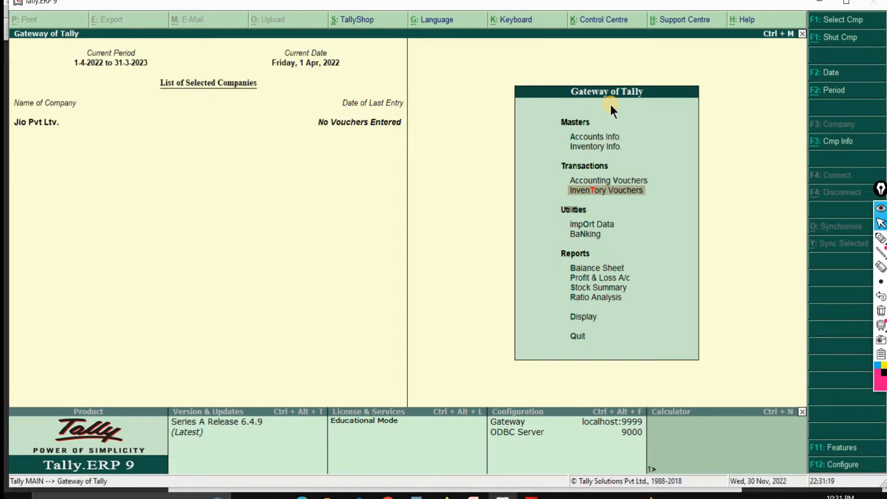
{"action": "key", "text": "Up"}
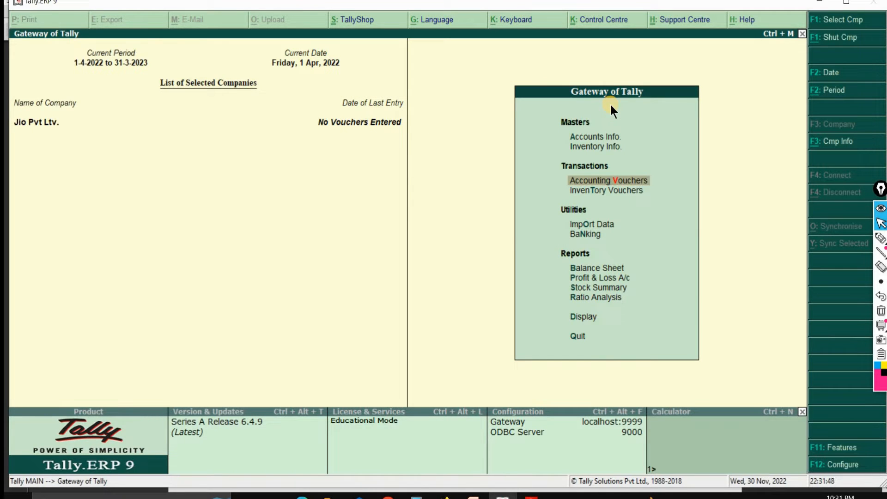
{"action": "key", "text": "Return"}
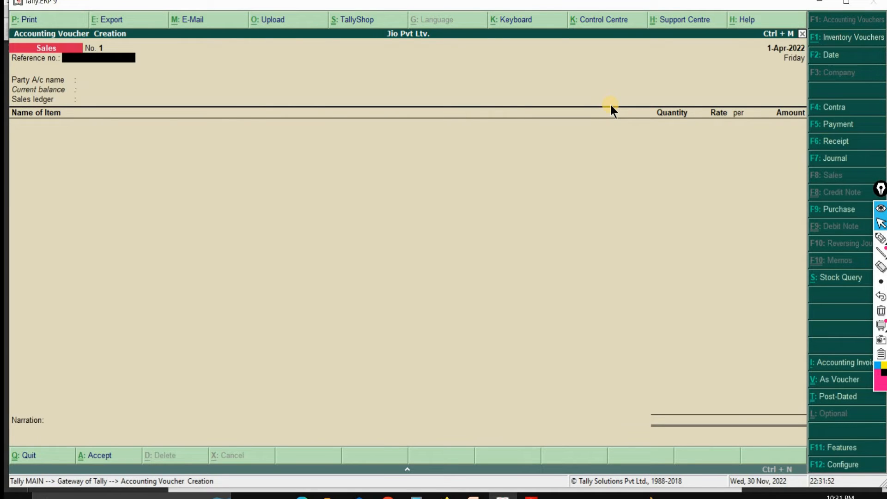
{"action": "key", "text": "F6"}
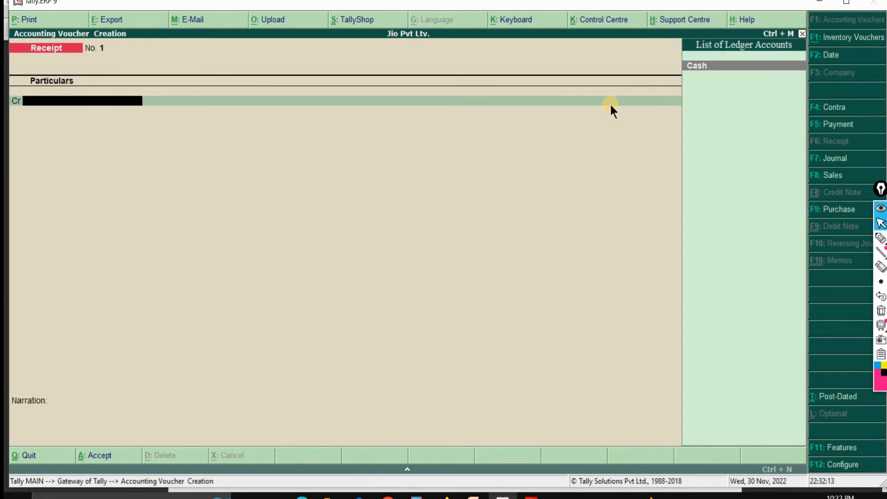
Step: Create a ledger named Mukesh Ambani from the receipt voucher, under Capital Account, with inventory values affected set to No
{"action": "key", "text": "alt+c"}
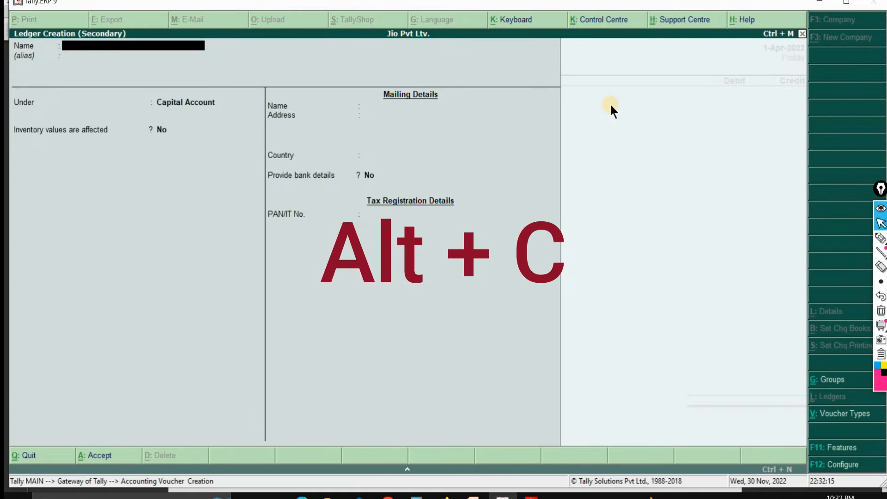
{"action": "type", "text": "Muk"}
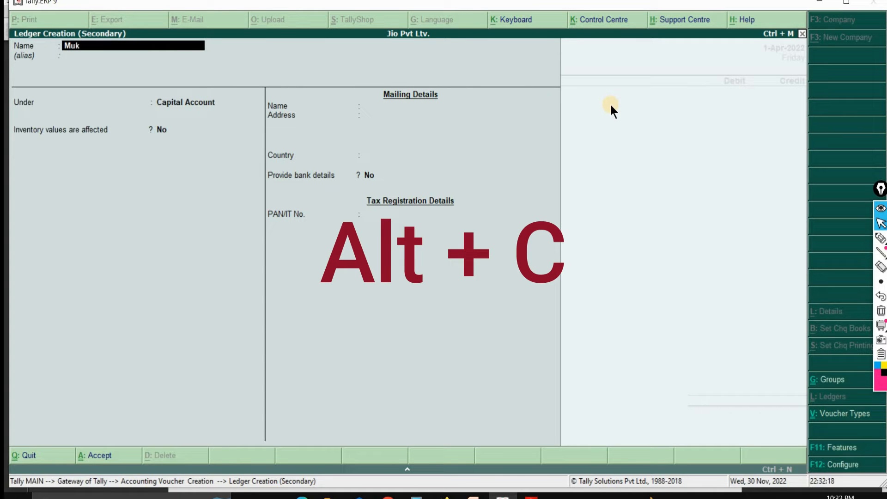
{"action": "type", "text": "esh ambani"}
{"action": "key", "text": "Return"}
{"action": "key", "text": "Return"}
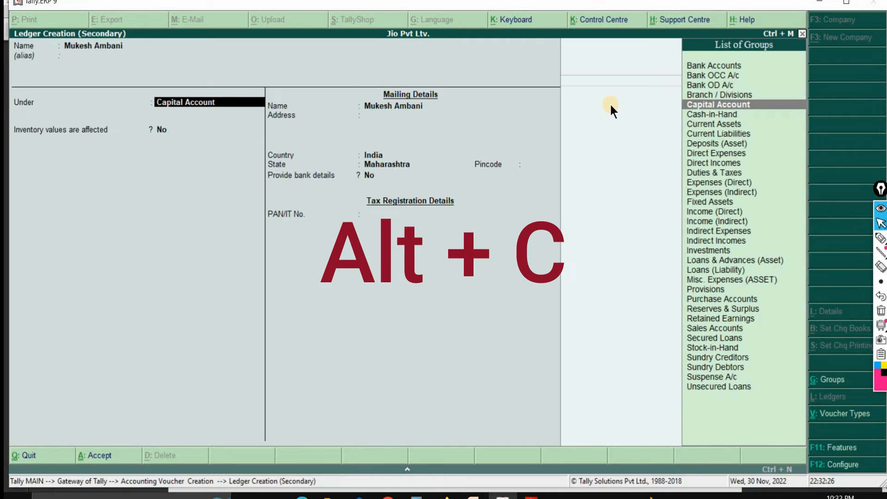
{"action": "key", "text": "Return"}
{"action": "key", "text": "Return"}
{"action": "key", "text": "Return"}
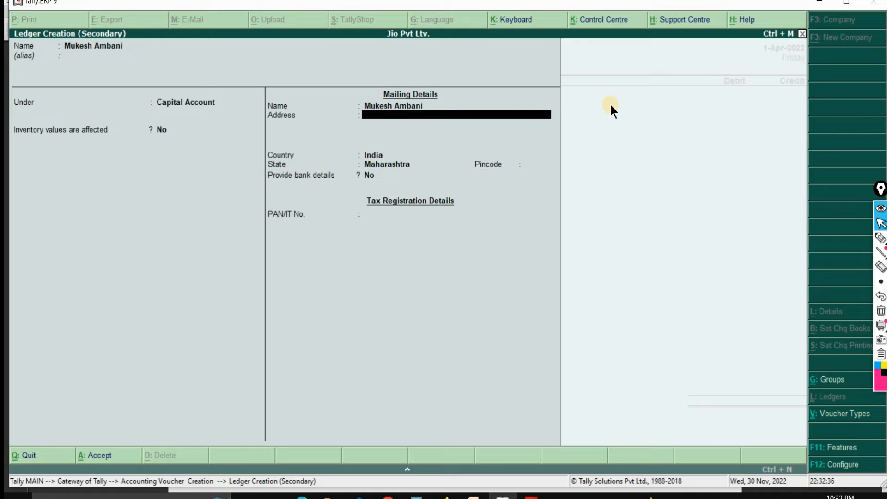
Step: Enter the ledger's mailing address and pincode, keeping India, Maharashtra and no bank details, leave the PAN blank, and save the ledger
{"action": "type", "text": "Oifgdpergoigeoigfoi"}
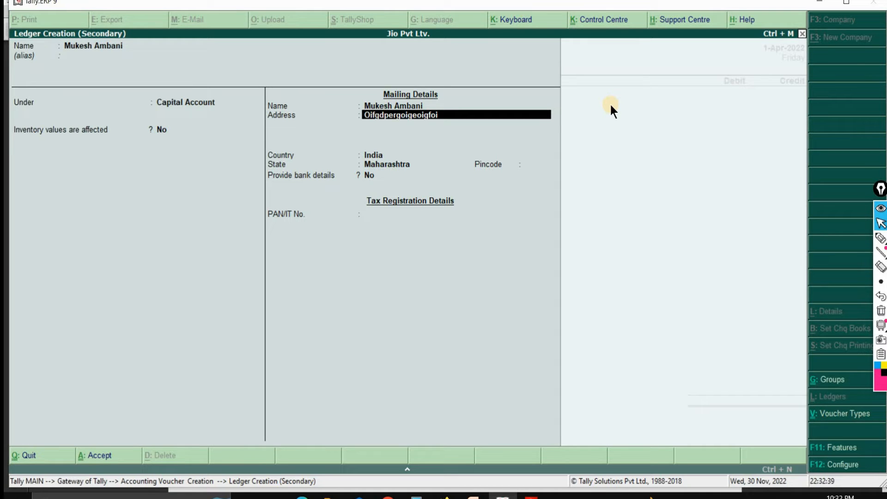
{"action": "key", "text": "Return"}
{"action": "key", "text": "Return"}
{"action": "key", "text": "Return"}
{"action": "key", "text": "Return"}
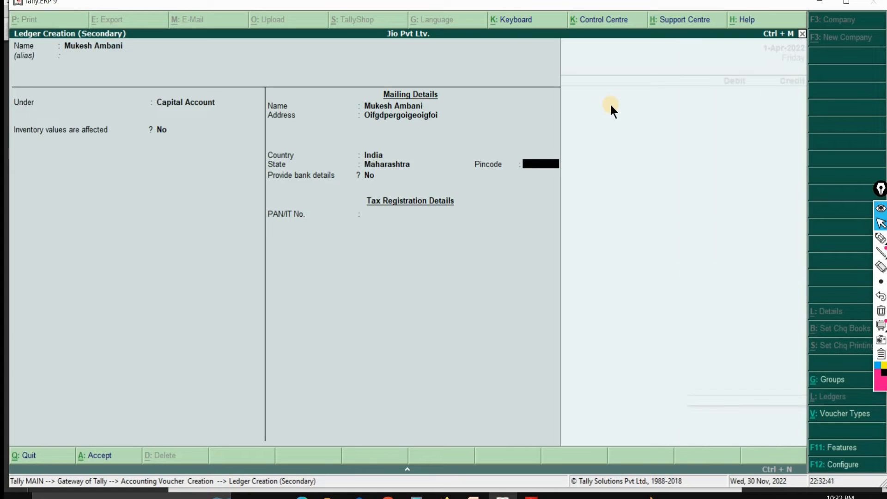
{"action": "type", "text": "549879"}
{"action": "key", "text": "Return"}
{"action": "key", "text": "Return"}
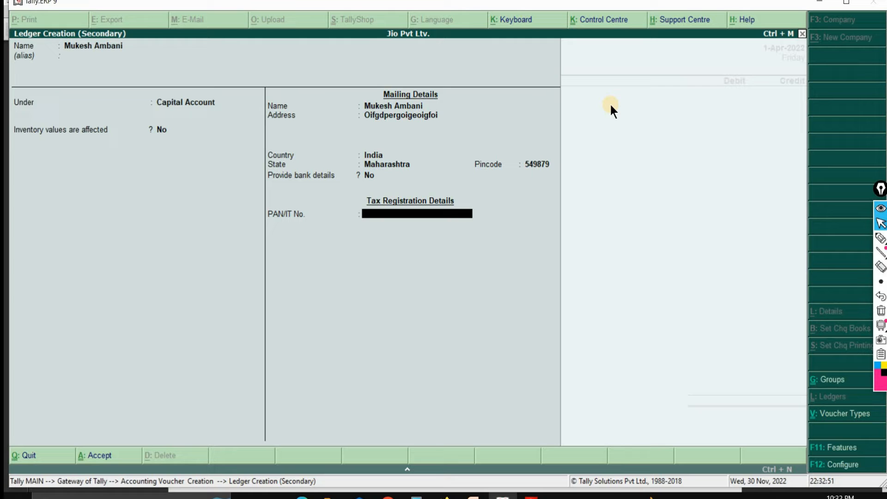
{"action": "key", "text": "Return"}
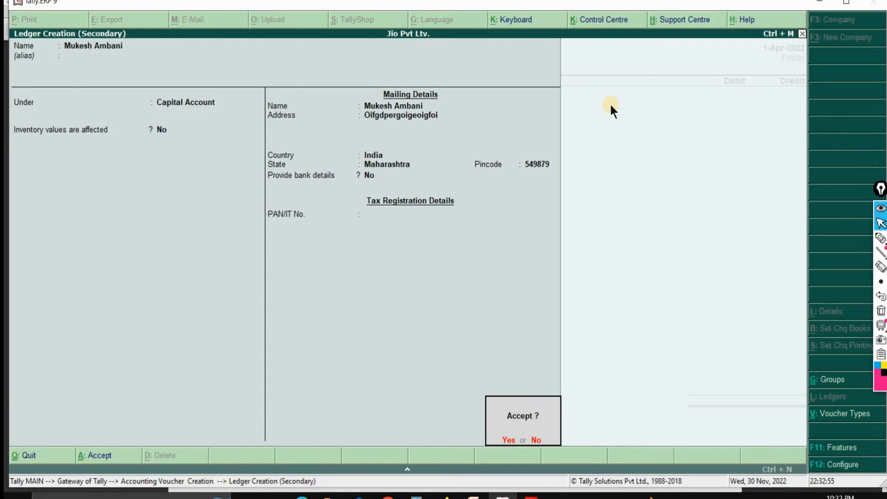
{"action": "key", "text": "Return"}
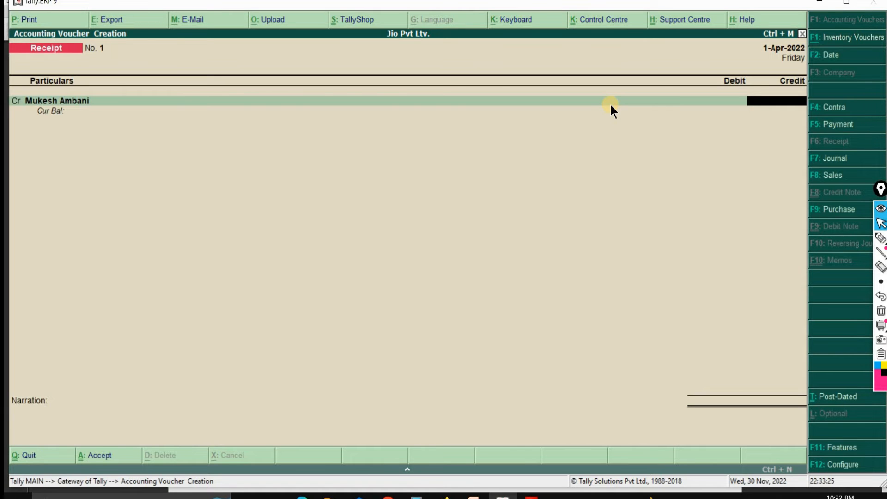
Step: Credit Mukesh Ambani with 8,00,000 and debit Cash for the same amount in the receipt voucher
{"action": "type", "text": "800000"}
{"action": "key", "text": "Return"}
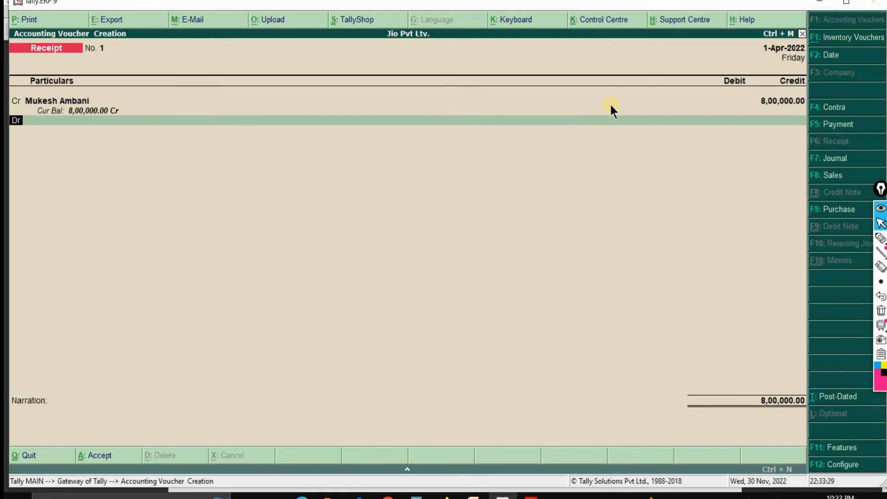
{"action": "key", "text": "Return"}
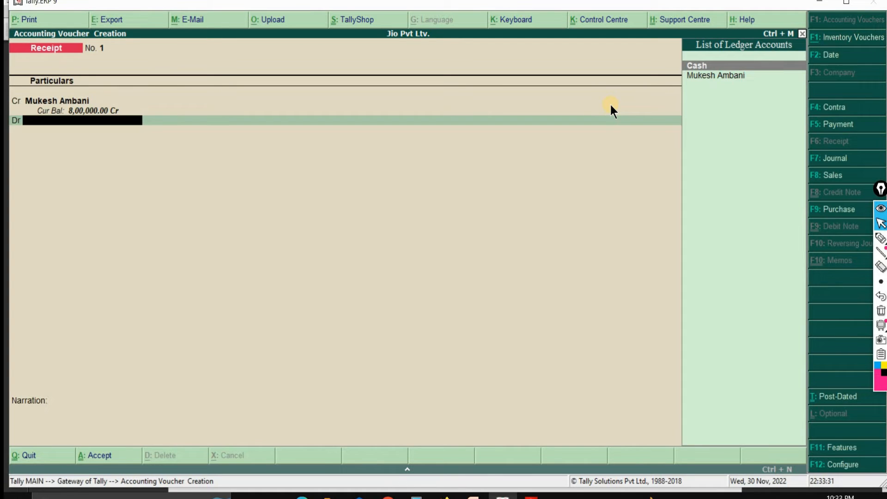
{"action": "key", "text": "Return"}
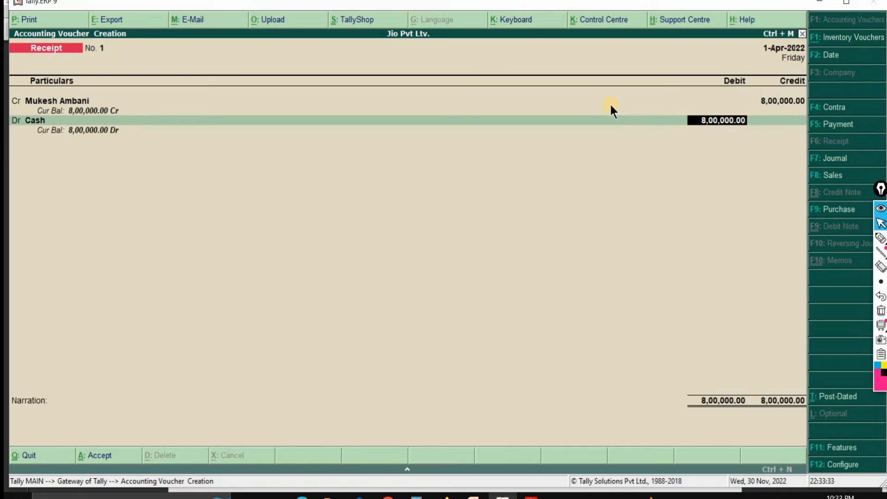
{"action": "key", "text": "Return"}
Step: Leave the narration blank, save the receipt voucher, and exit voucher creation to the Gateway of Tally
{"action": "key", "text": "Return"}
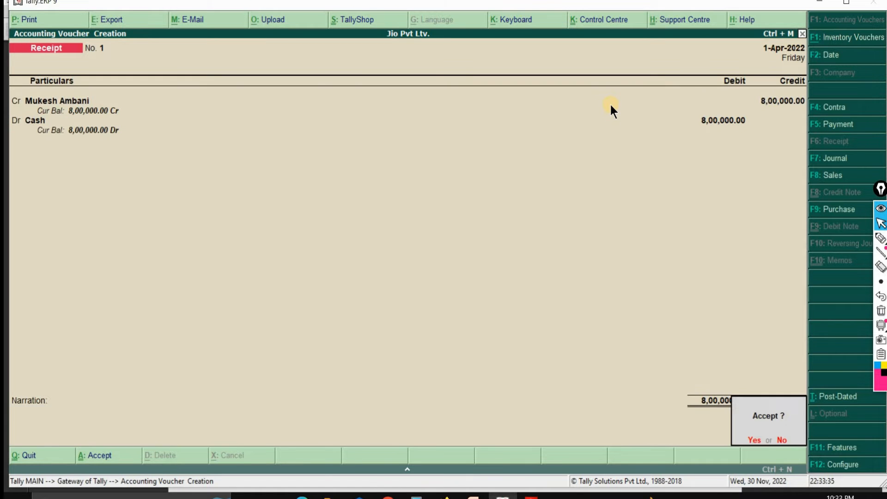
{"action": "key", "text": "Return"}
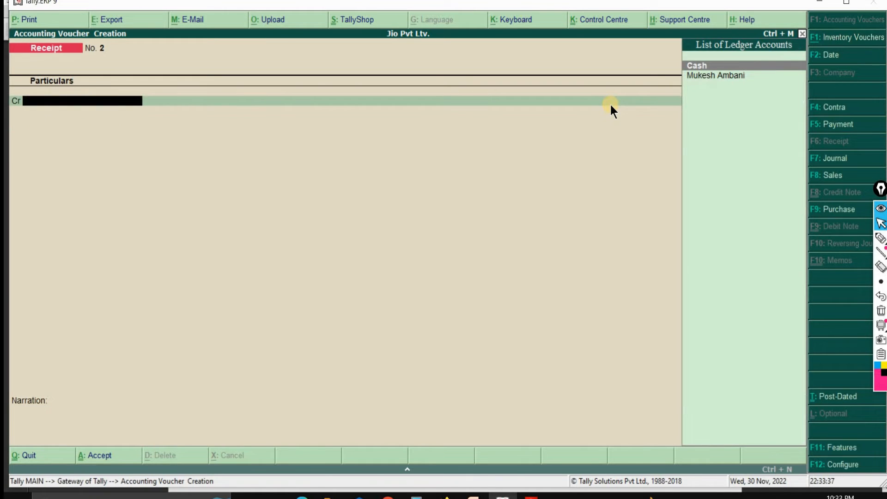
{"action": "key", "text": "Escape"}
{"action": "key", "text": "Return"}
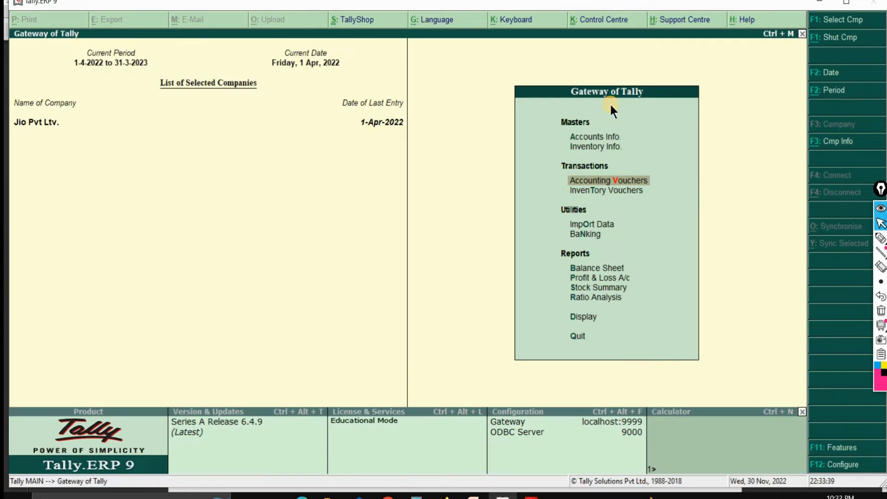
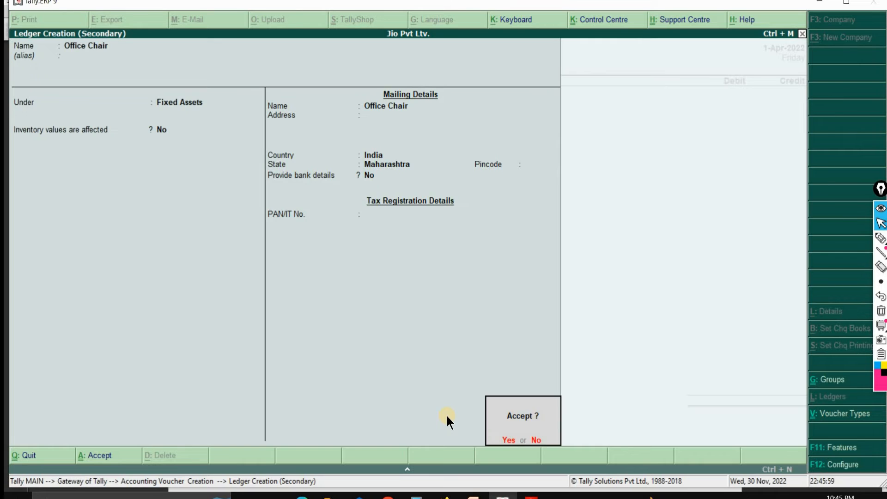
{"action": "key", "text": "Return"}
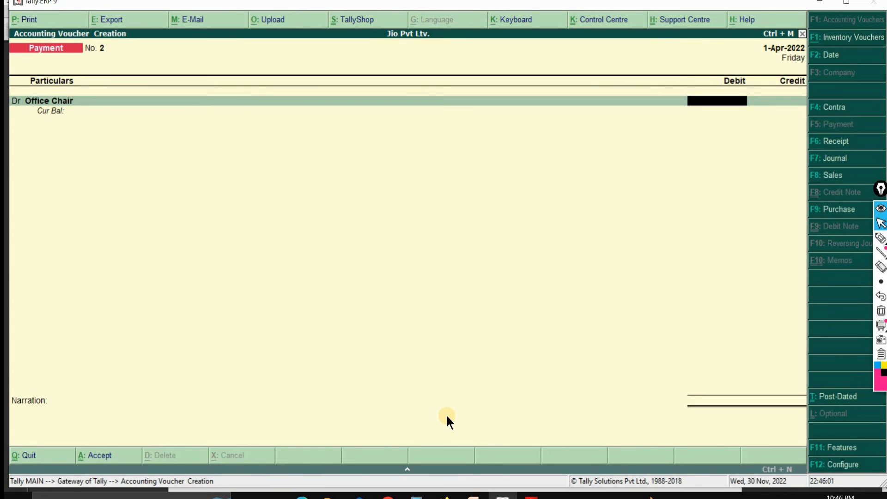
Step: Save the Office Chair ledger and debit it with 1,200 in the payment voucher, adding a second debit line
{"action": "type", "text": "1200"}
{"action": "key", "text": "Return"}
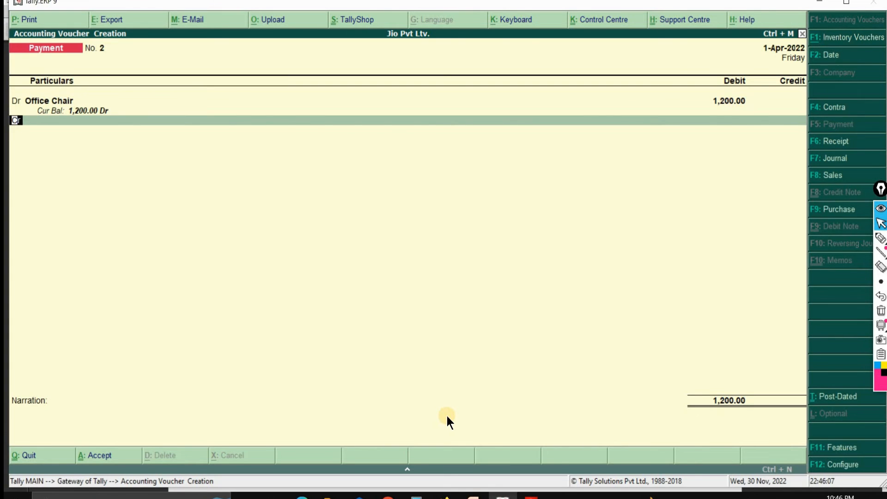
{"action": "type", "text": "d"}
{"action": "key", "text": "Return"}
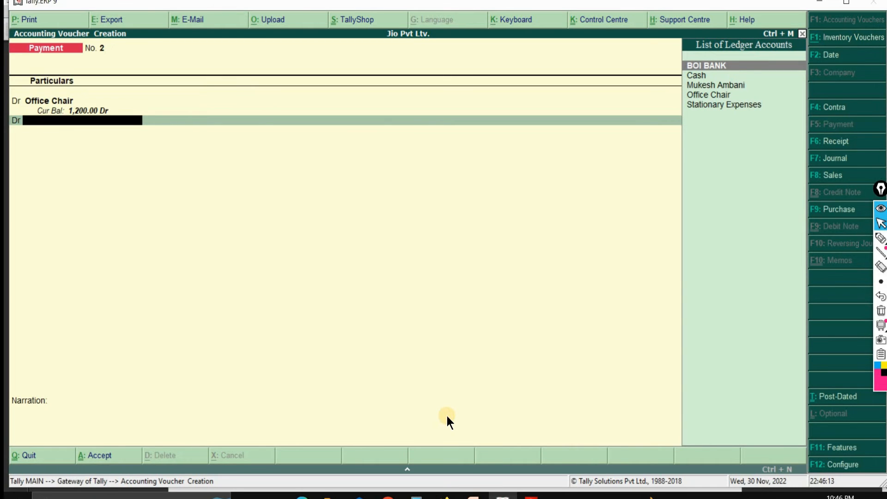
{"action": "key", "text": "BackSpace"}
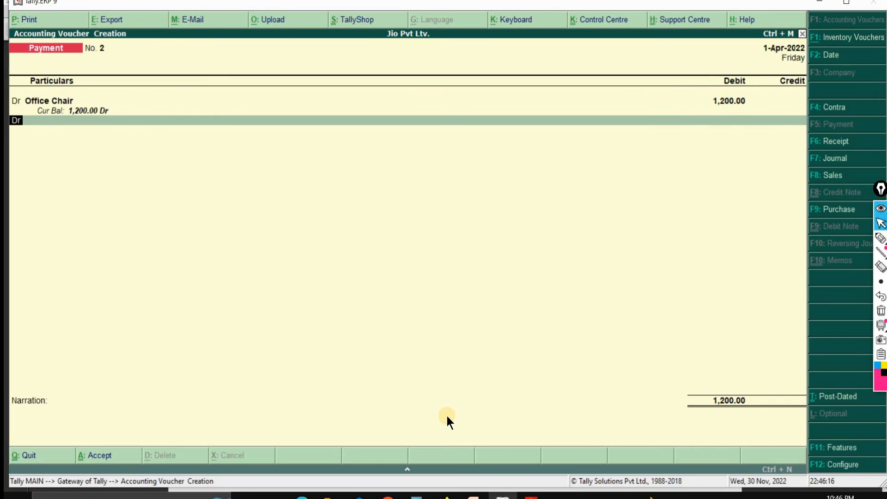
{"action": "type", "text": "ca"}
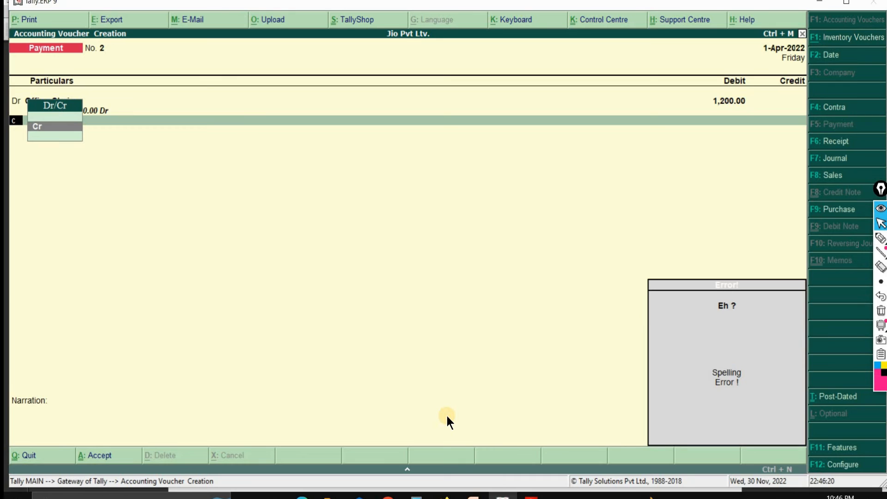
{"action": "key", "text": "BackSpace"}
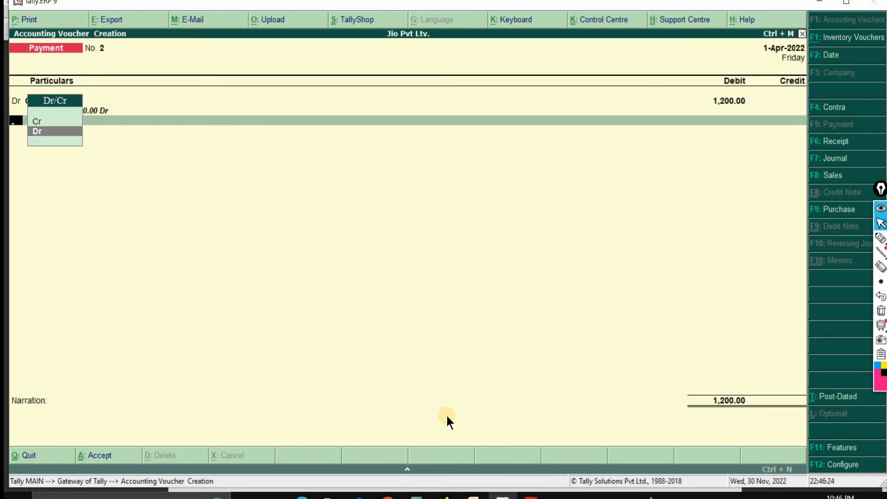
{"action": "key", "text": "Return"}
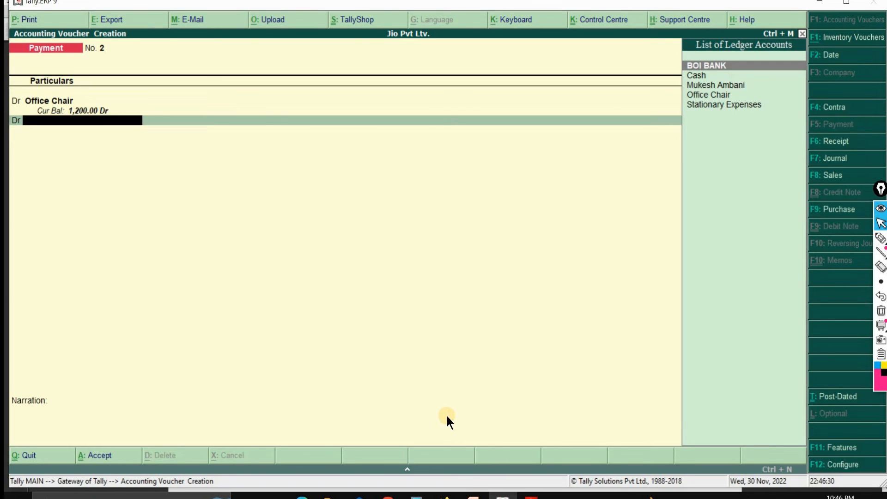
Step: Create a ledger named Office Table under Fixed Assets from the voucher, with inventory values not affected and country India, state Maharashtra
{"action": "key", "text": "alt+c"}
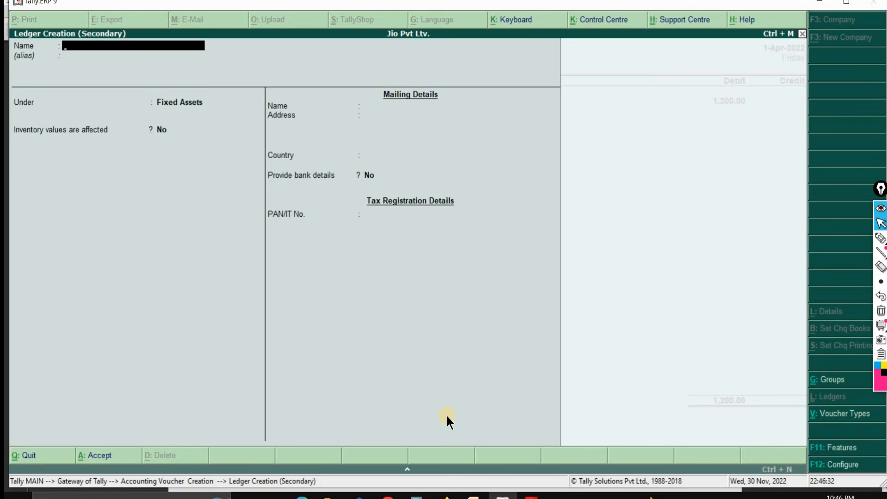
{"action": "type", "text": "Office Table"}
{"action": "key", "text": "Return"}
{"action": "key", "text": "Return"}
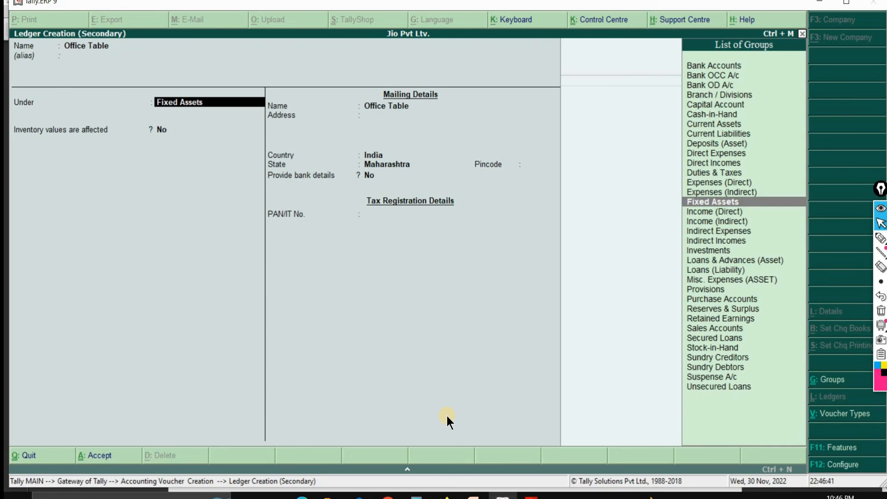
{"action": "key", "text": "Return"}
{"action": "key", "text": "Return"}
{"action": "key", "text": "Return"}
{"action": "key", "text": "Return"}
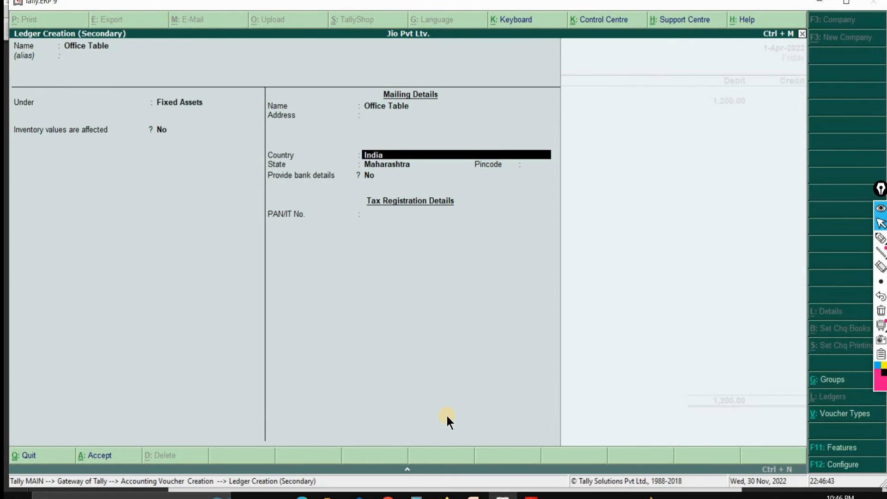
{"action": "key", "text": "Return"}
{"action": "key", "text": "Return"}
{"action": "key", "text": "Return"}
{"action": "key", "text": "Return"}
{"action": "key", "text": "Return"}
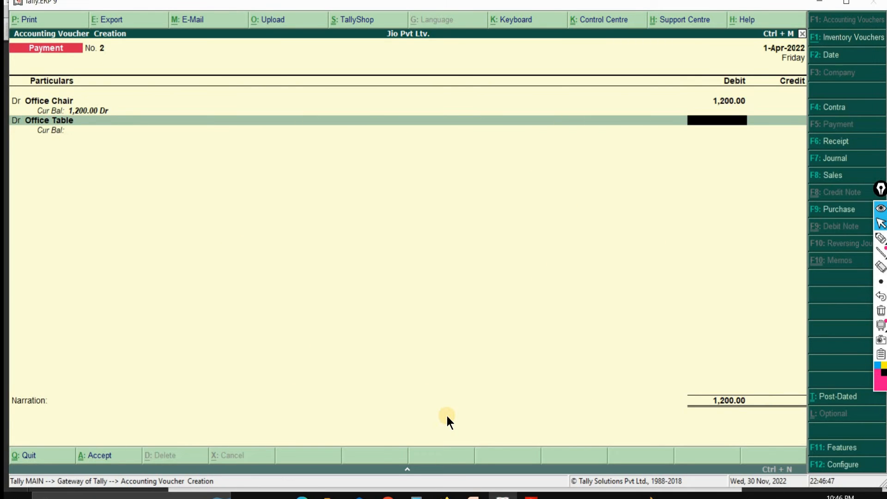
Step: Debit Office Table with 6,000 and add a third debit line to the payment voucher
{"action": "type", "text": "6000"}
{"action": "key", "text": "Return"}
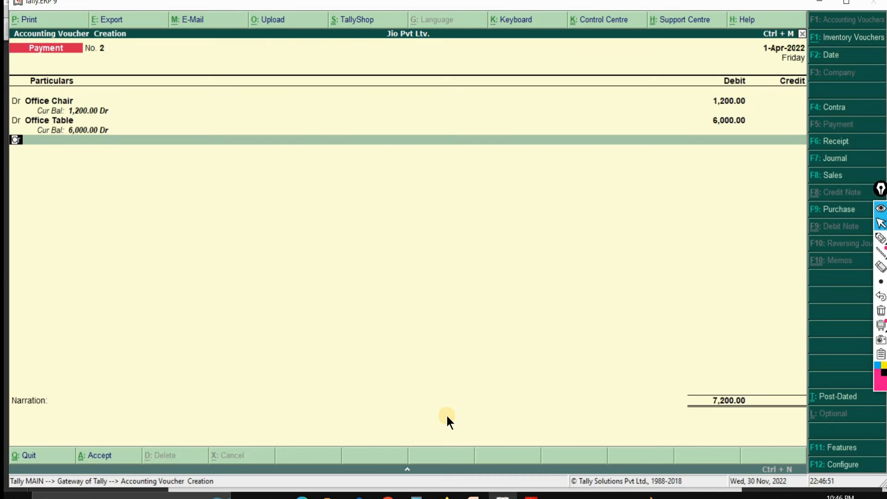
{"action": "type", "text": "d"}
{"action": "key", "text": "Return"}
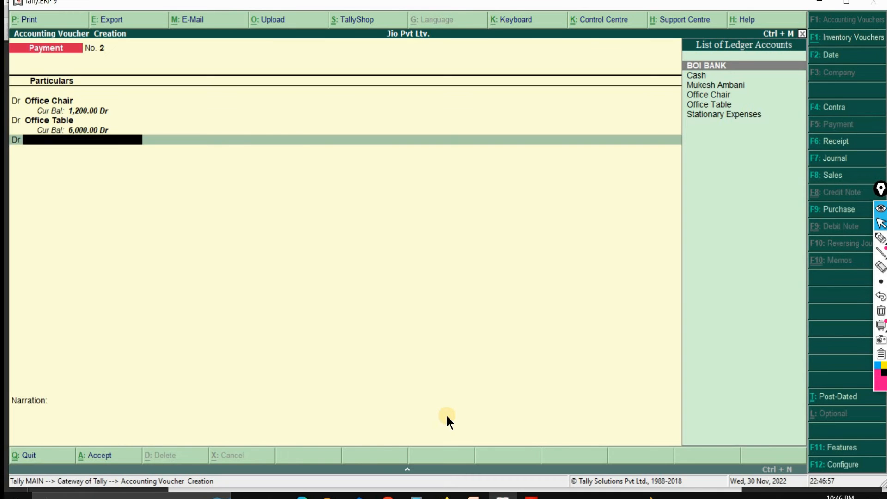
Step: Create a ledger named Waiting Chair under Fixed Assets from the voucher, keeping inventory values affected at No, and save it
{"action": "key", "text": "alt+c"}
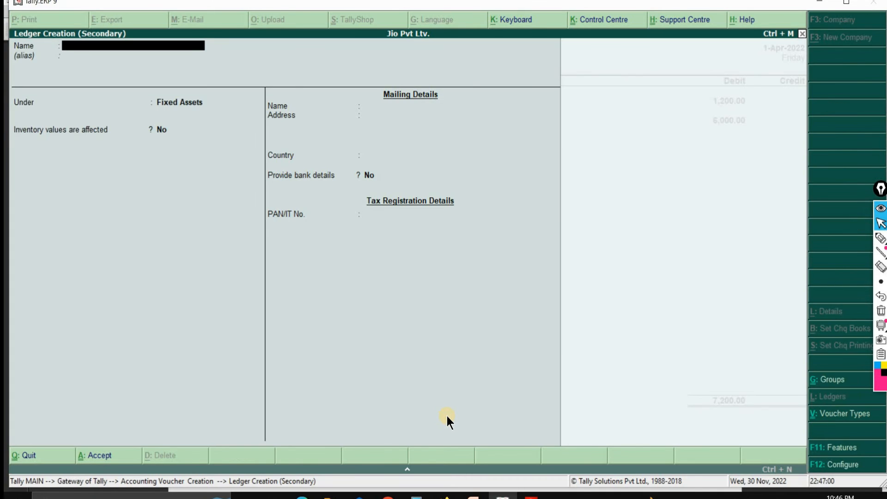
{"action": "type", "text": "Waiting Chair"}
{"action": "key", "text": "Return"}
{"action": "key", "text": "Return"}
{"action": "key", "text": "Return"}
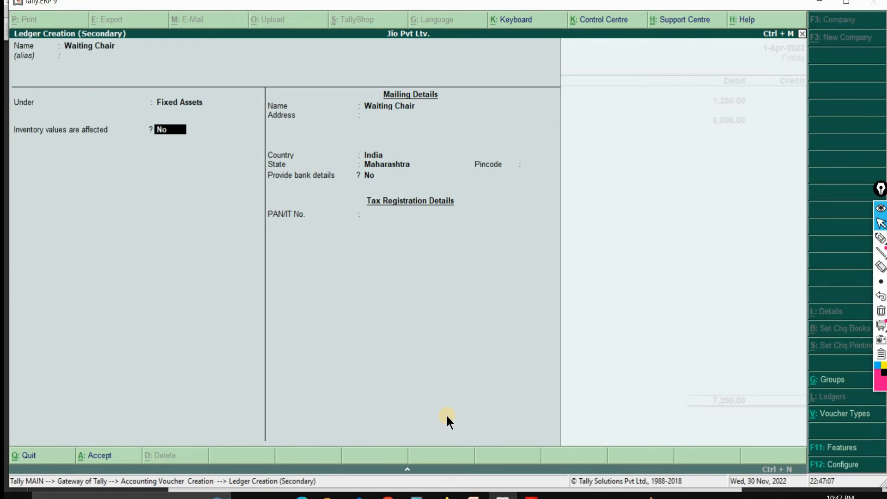
{"action": "key", "text": "Return"}
{"action": "key", "text": "Return"}
{"action": "key", "text": "Return"}
{"action": "key", "text": "Return"}
{"action": "key", "text": "Return"}
{"action": "key", "text": "Return"}
{"action": "key", "text": "Return"}
{"action": "key", "text": "Return"}
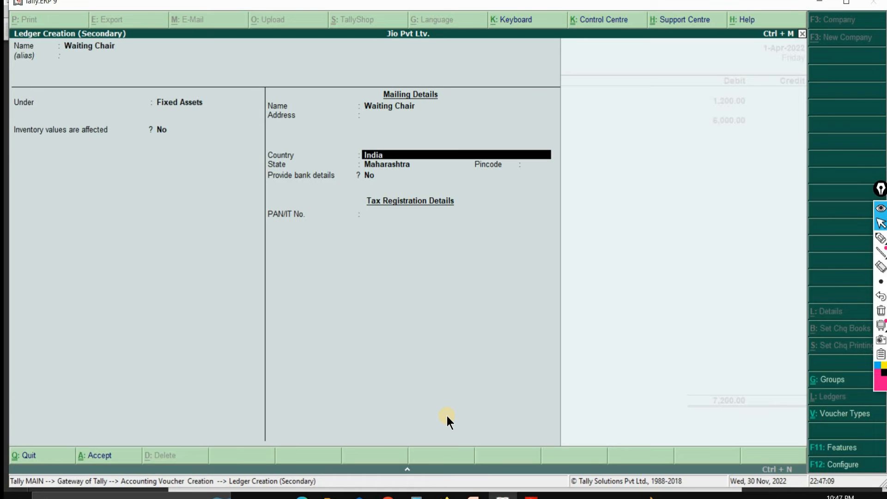
{"action": "key", "text": "Return"}
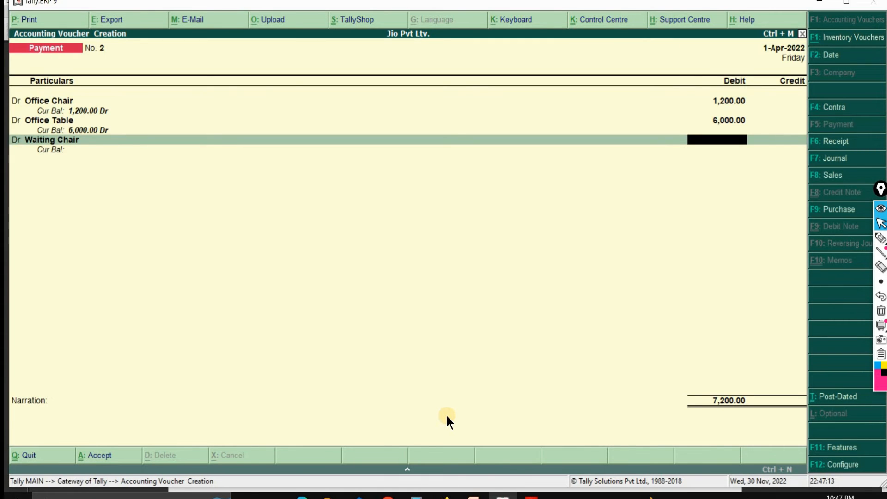
Step: Debit Waiting Chair with 7,000 and add a credit line to the voucher
{"action": "type", "text": "7000"}
{"action": "key", "text": "Return"}
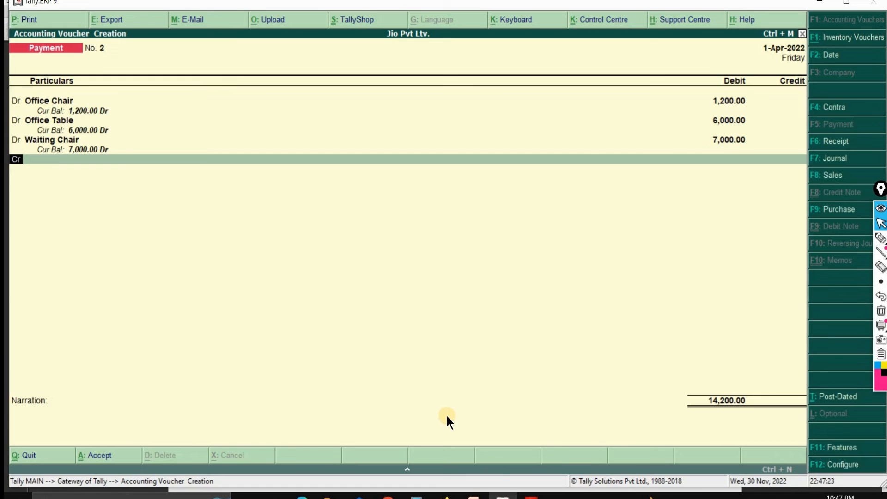
{"action": "key", "text": "Return"}
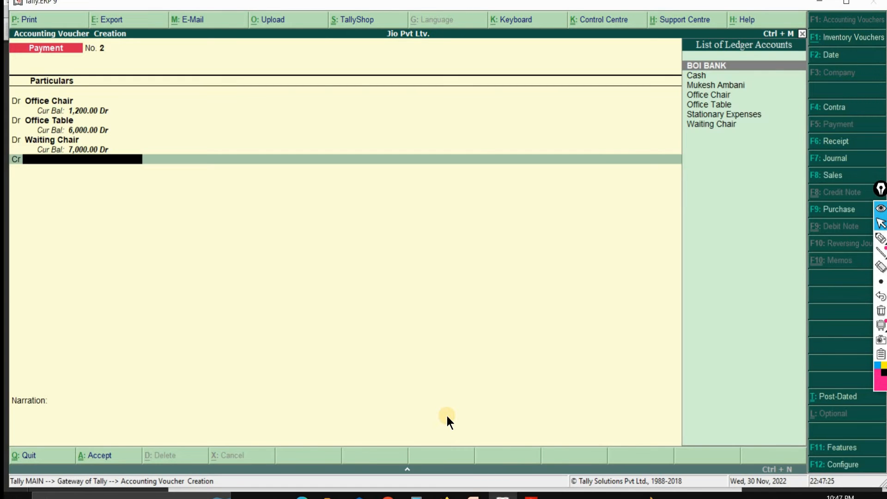
Step: Create a ledger named Raj Furniture House from the voucher's credit line and place it under Sundry Creditors
{"action": "key", "text": "alt+c"}
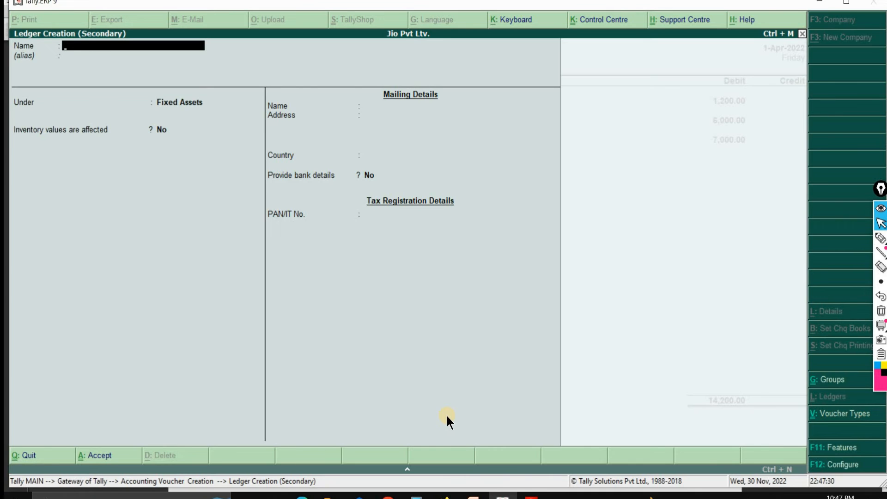
{"action": "type", "text": "Raj Furniture House"}
{"action": "key", "text": "Return"}
{"action": "key", "text": "Return"}
{"action": "type", "text": "S"}
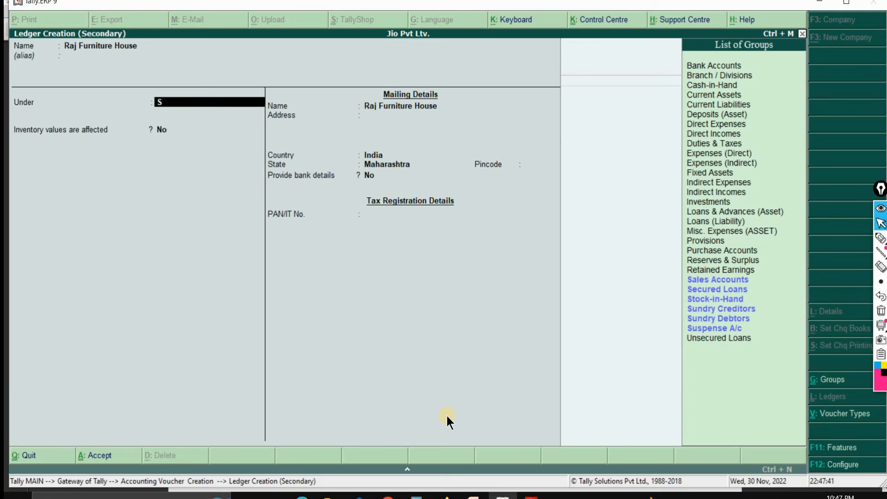
{"action": "key", "text": "Down"}
{"action": "key", "text": "Down"}
{"action": "key", "text": "Down"}
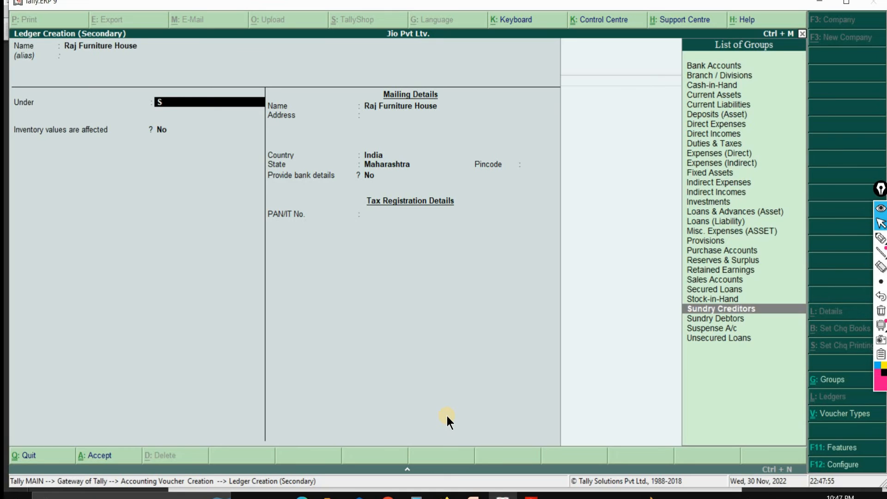
{"action": "key", "text": "Return"}
{"action": "key", "text": "Return"}
{"action": "key", "text": "Return"}
{"action": "key", "text": "Return"}
{"action": "key", "text": "Return"}
{"action": "key", "text": "Return"}
{"action": "key", "text": "Return"}
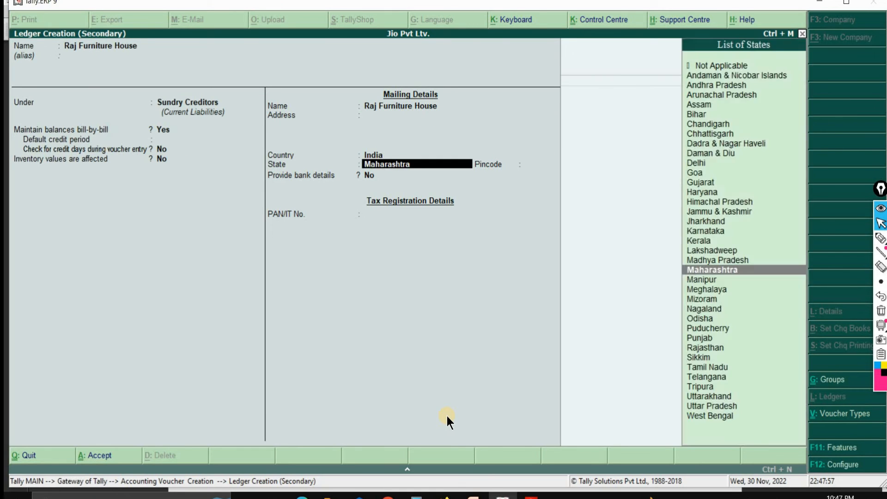
Step: Keep India and Maharashtra in the Raj Furniture House mailing details, leave the remaining fields at their defaults, and save the ledger
{"action": "key", "text": "Return"}
{"action": "key", "text": "Return"}
{"action": "key", "text": "ctrl+a"}
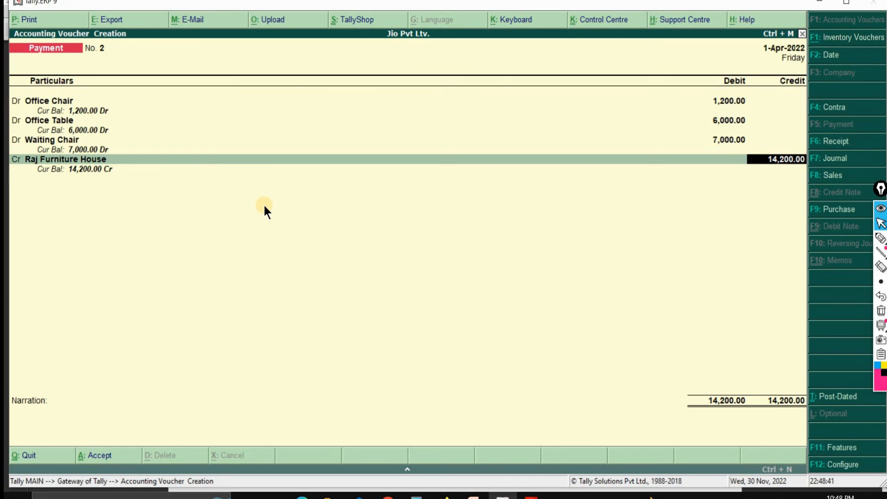
Step: Change the voucher type to Journal and keep the Office Chair, Office Table and Waiting Chair debits of 1,200, 6,000 and 7,000
{"action": "key", "text": "F7"}
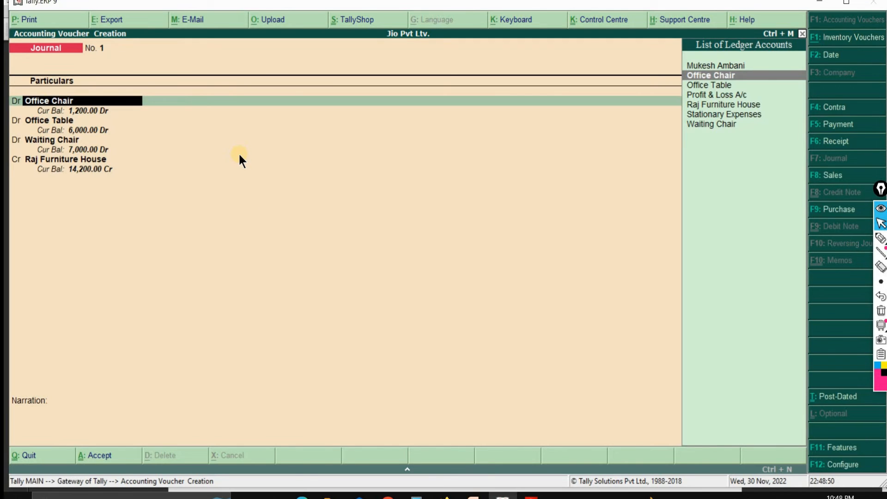
{"action": "key", "text": "Return"}
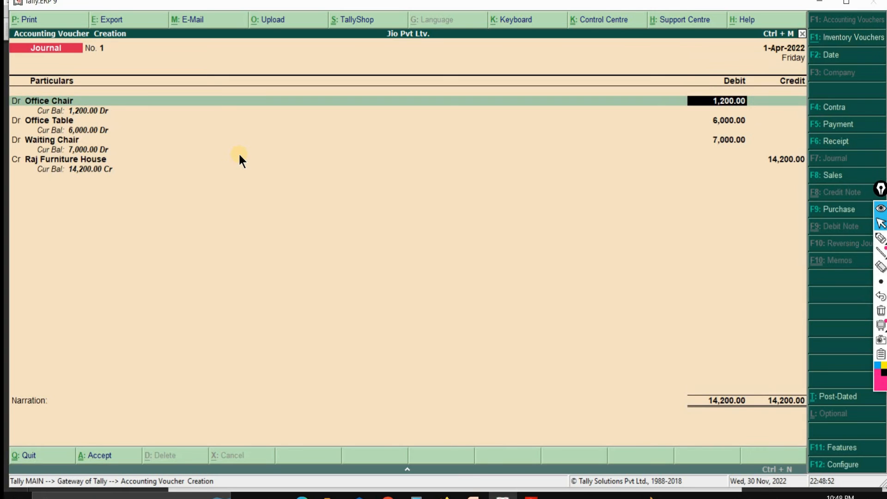
{"action": "key", "text": "Return"}
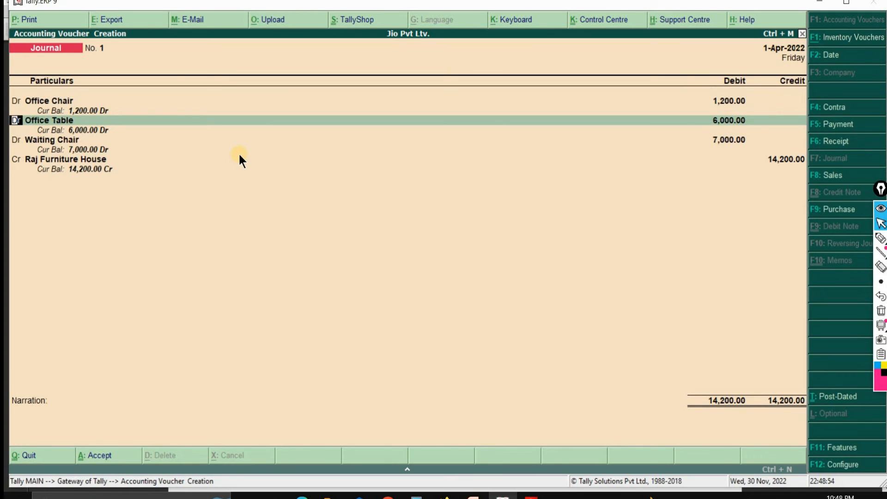
{"action": "key", "text": "Return"}
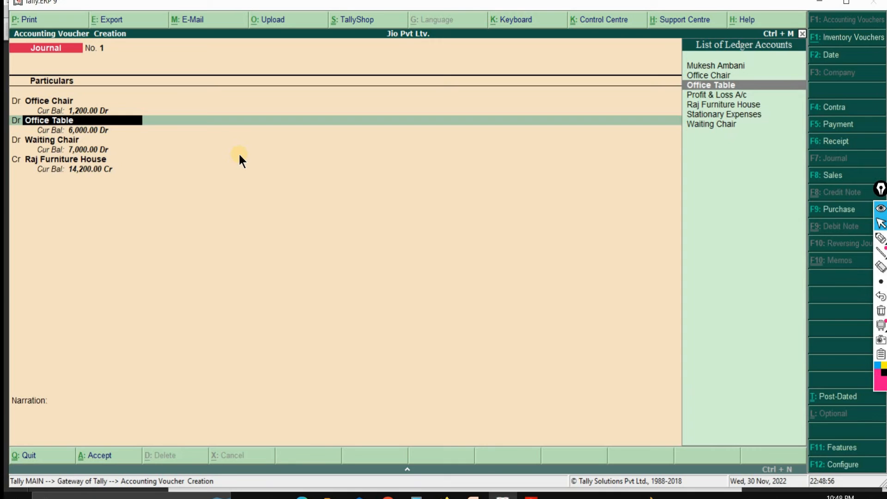
{"action": "key", "text": "Return"}
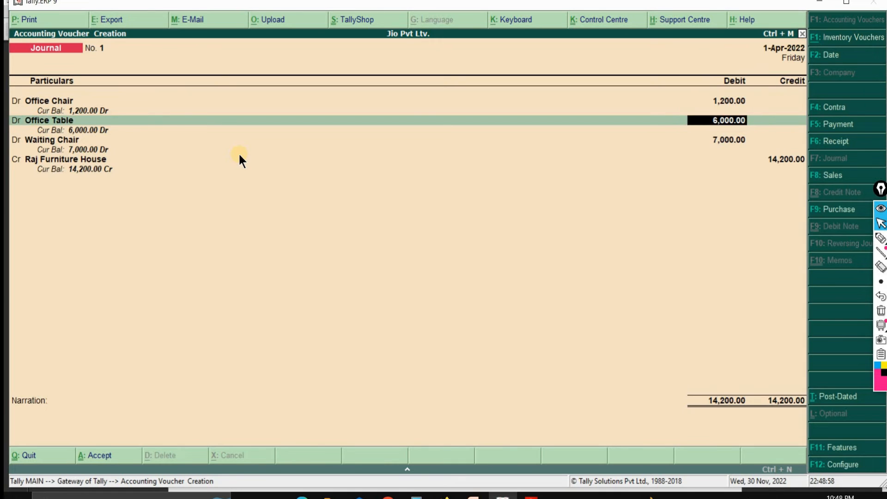
{"action": "key", "text": "Return"}
{"action": "key", "text": "Return"}
{"action": "key", "text": "Return"}
{"action": "key", "text": "Return"}
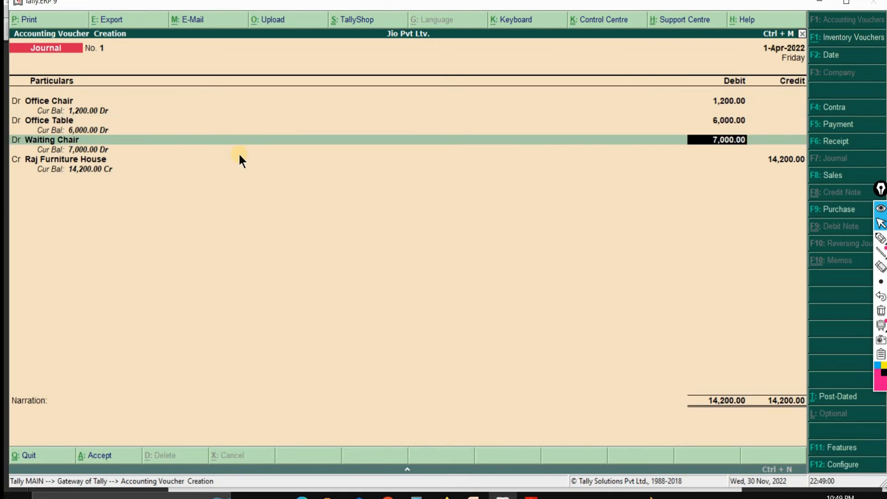
{"action": "key", "text": "Return"}
{"action": "key", "text": "Return"}
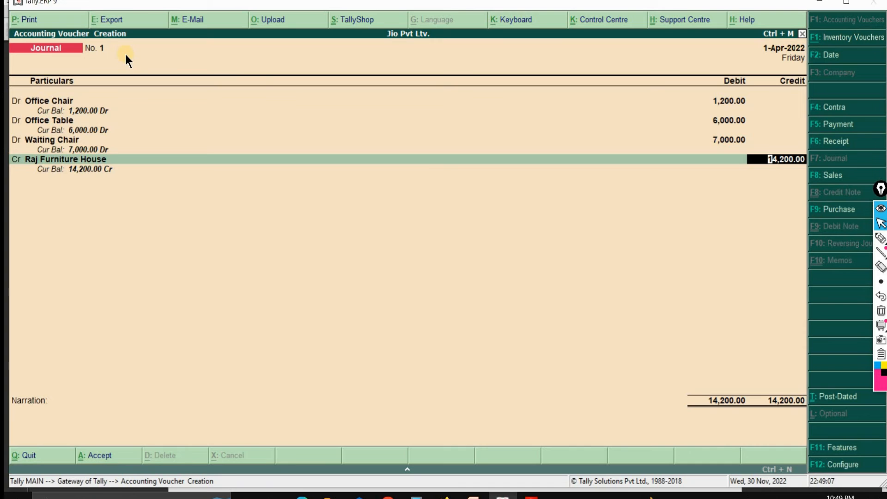
Step: Credit Raj Furniture House with 14,200 On Account, leave the narration blank, and save the journal voucher
{"action": "key", "text": "Return"}
{"action": "key", "text": "Return"}
{"action": "key", "text": "Return"}
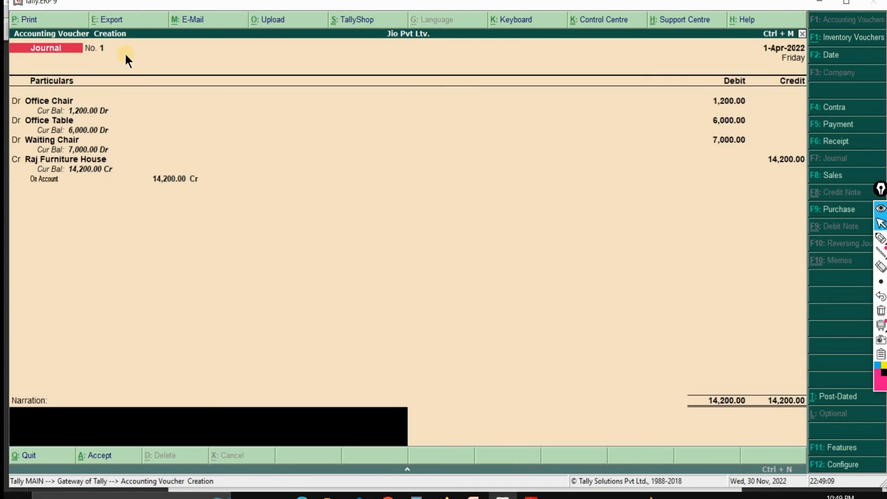
{"action": "key", "text": "Return"}
{"action": "key", "text": "Return"}
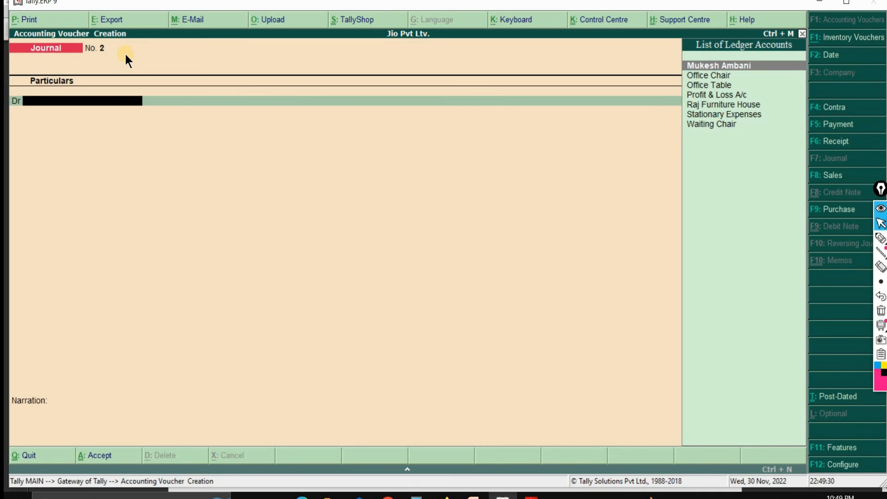
Step: Switch to the exercise PDF in Adobe Reader and go to question 5 on page 5
{"action": "key", "text": "alt+Tab"}
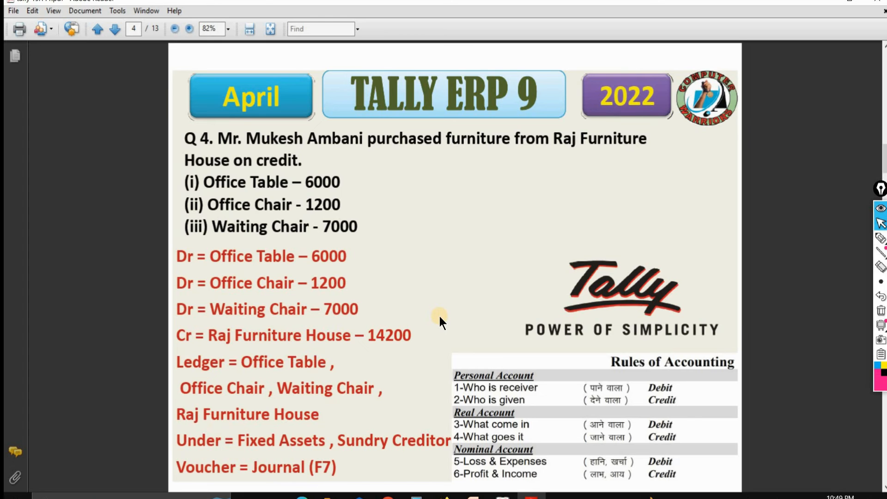
{"action": "key", "text": "Right"}
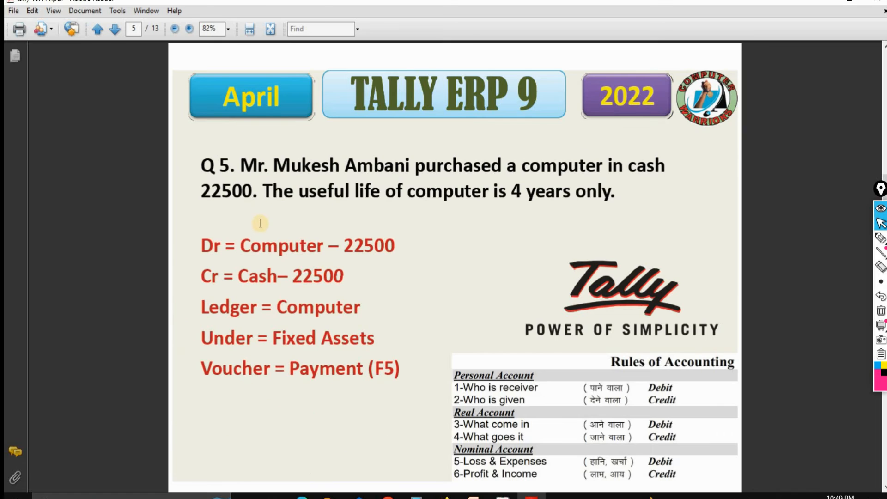